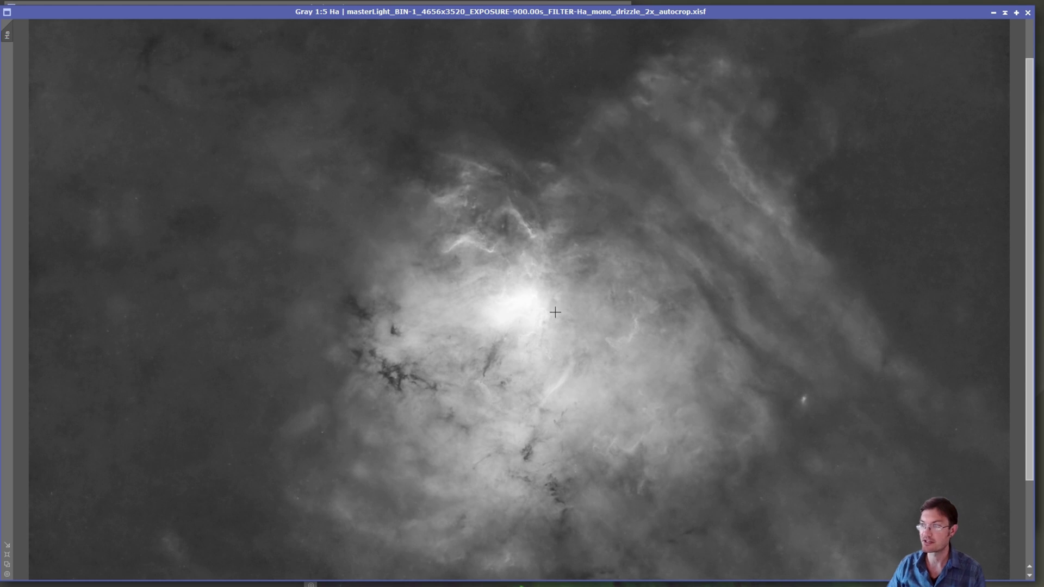
Toggle the Ha image to its core-compressed version and zoom in to 1:2
{"action": "key", "text": "ctrl+y"}
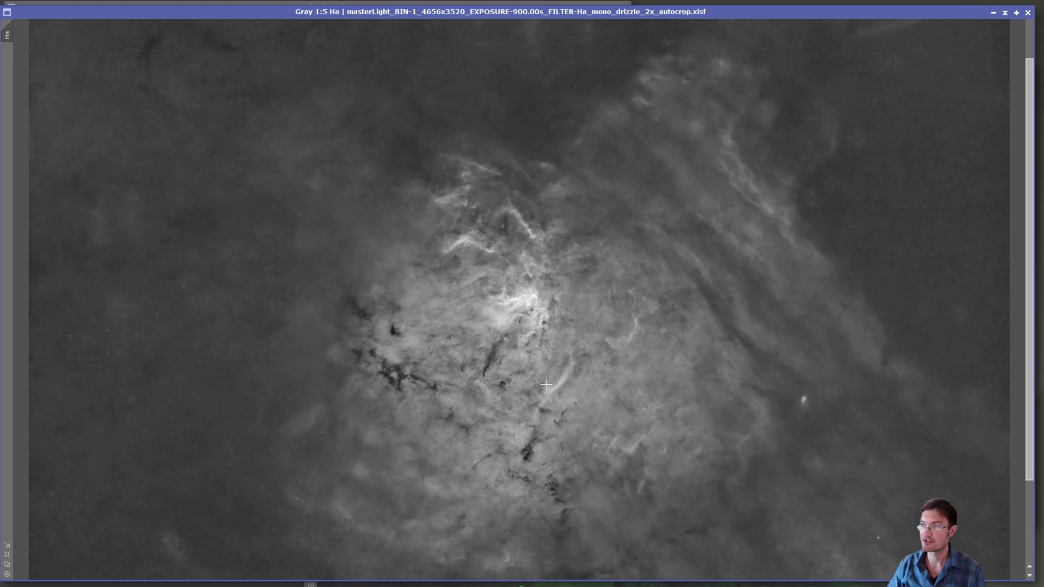
{"action": "scroll", "coordinate": [529, 308], "scroll_direction": "up", "scroll_amount": 1}
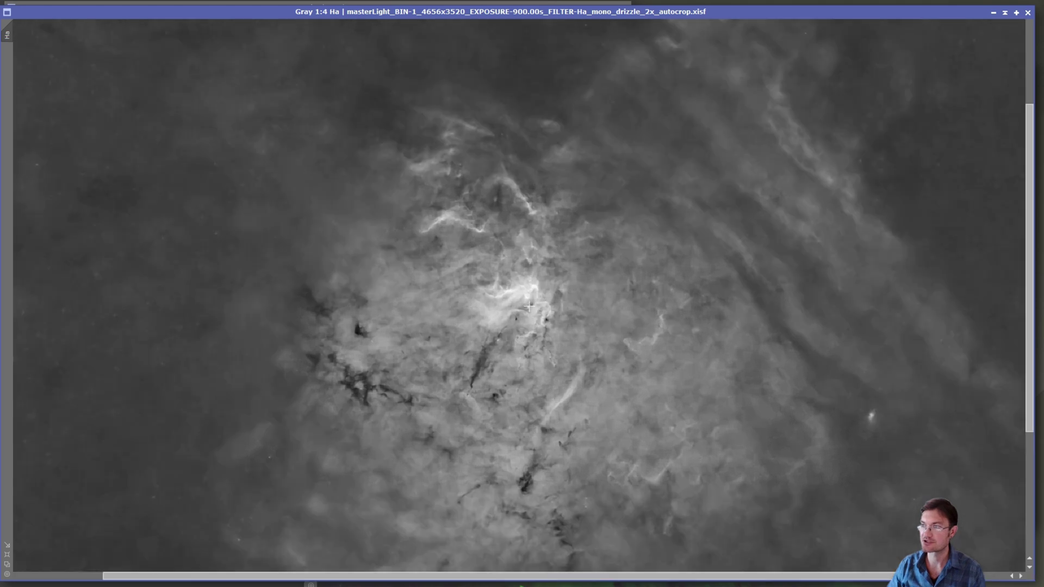
{"action": "scroll", "coordinate": [529, 307], "scroll_direction": "up", "scroll_amount": 2}
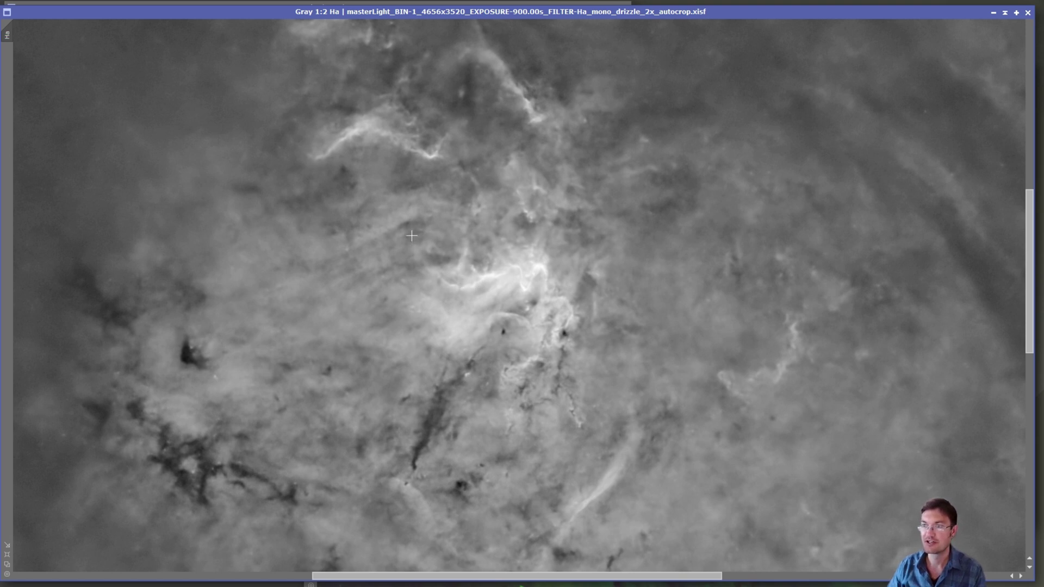
Sample pixel values across the Ha nebula core, then bring the OIII master light forward
{"action": "left_click_drag", "start_coordinate": [412, 235], "coordinate": [289, 277]}
{"action": "left_click_drag", "start_coordinate": [269, 328], "coordinate": [426, 251]}
{"action": "left_click", "coordinate": [275, 284]}
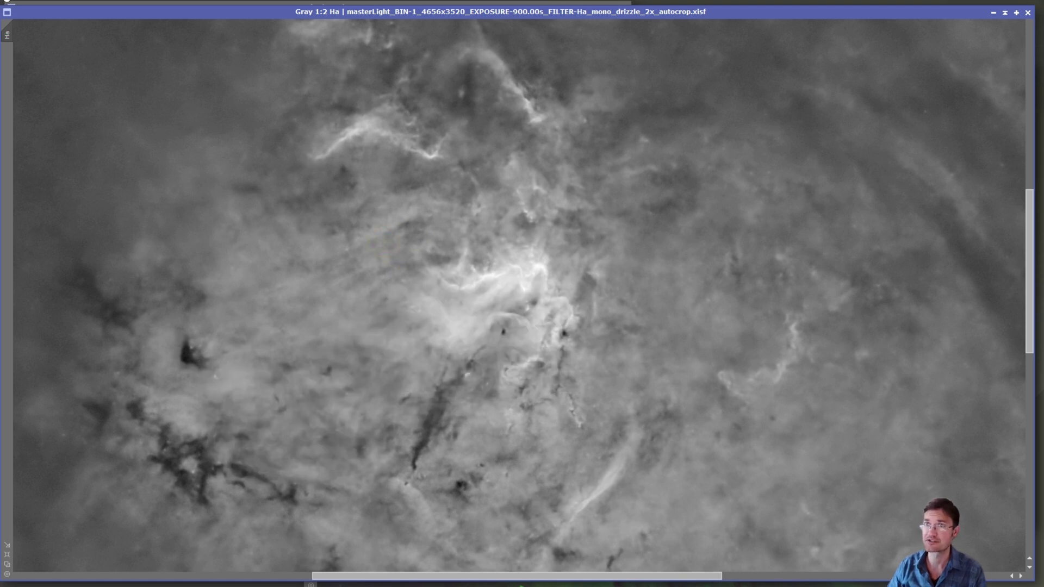
{"action": "key", "text": "ctrl+Tab"}
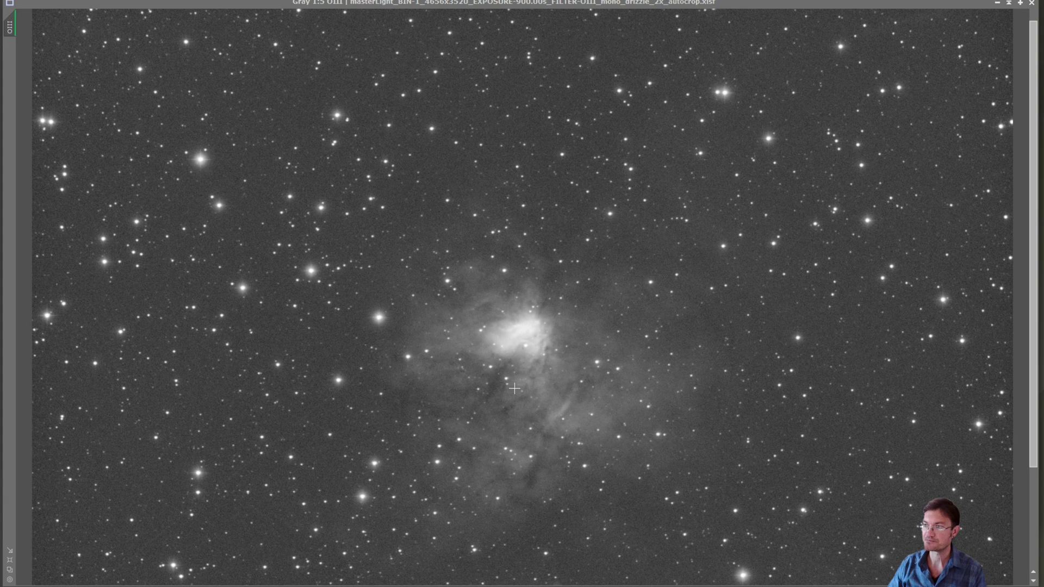
Zoom OIII to 1:3, show its starless version with the local contrast boost, then zoom to 1:2
{"action": "scroll", "coordinate": [513, 389], "scroll_direction": "up", "scroll_amount": 2}
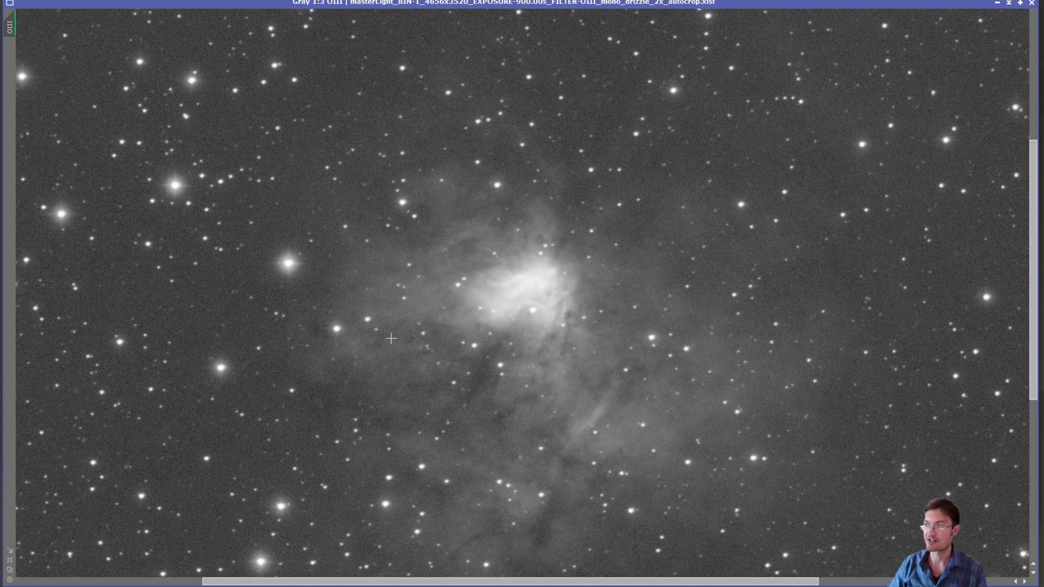
{"action": "key", "text": "ctrl+y"}
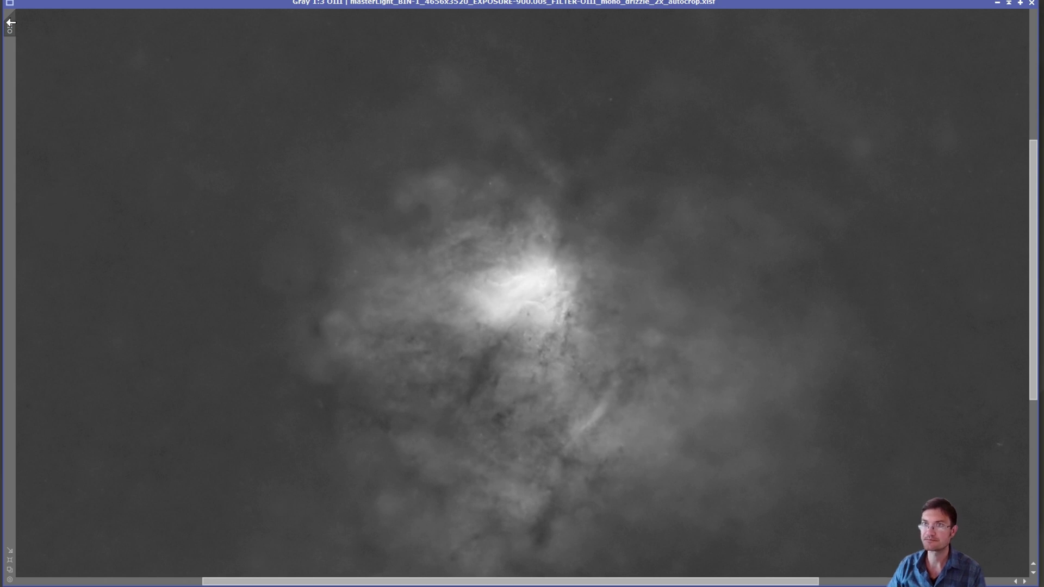
{"action": "key", "text": "ctrl+y"}
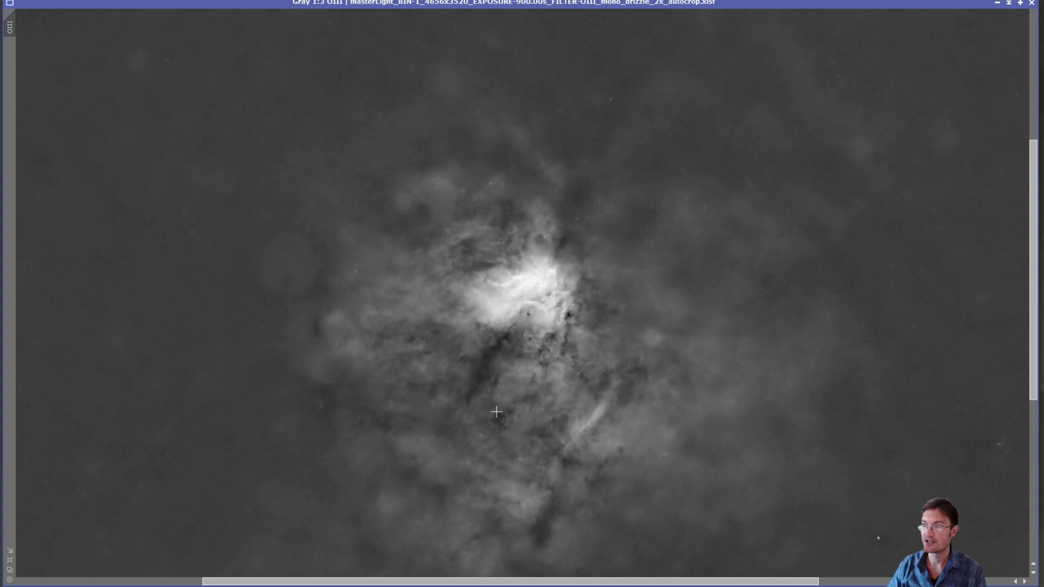
{"action": "scroll", "coordinate": [515, 300], "scroll_direction": "up", "scroll_amount": 1}
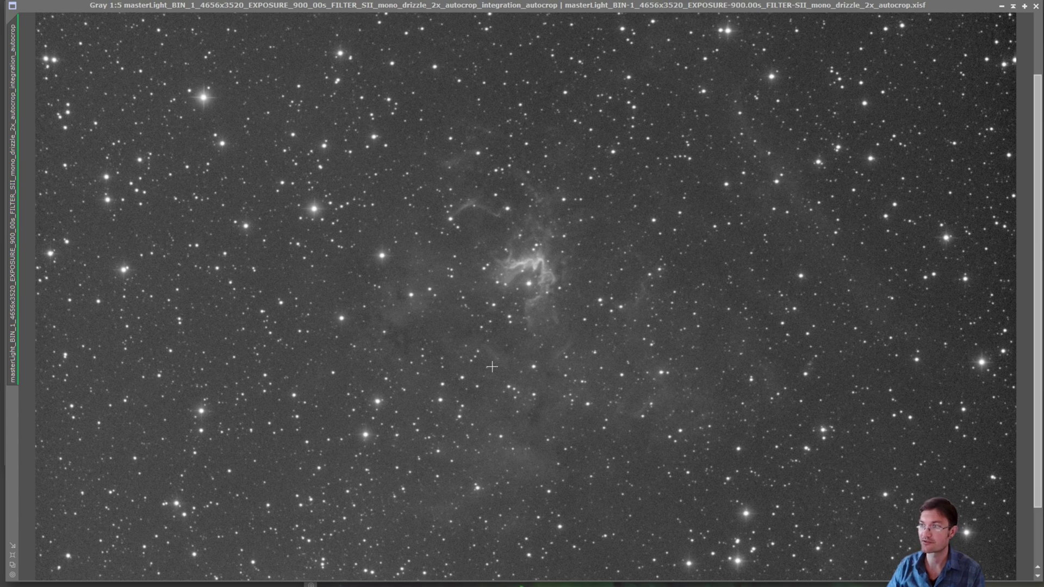
Zoom the SII integration view from 1:5 to 1:3 to see the central filaments
{"action": "scroll", "coordinate": [505, 298], "scroll_direction": "up", "scroll_amount": 2}
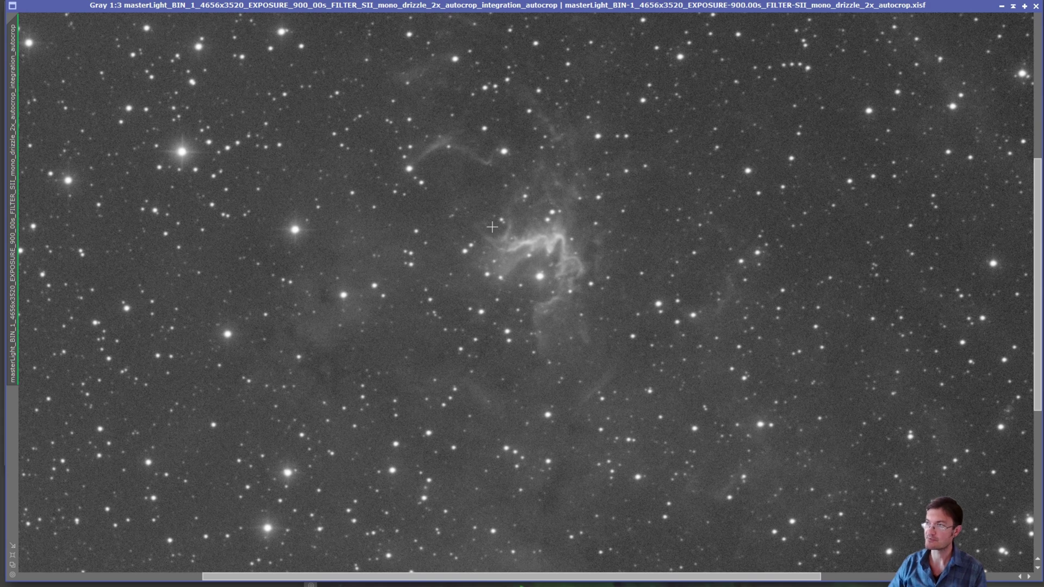
Switch to the starless SII image and zoom in and back out to inspect it
{"action": "key", "text": "ctrl+Tab"}
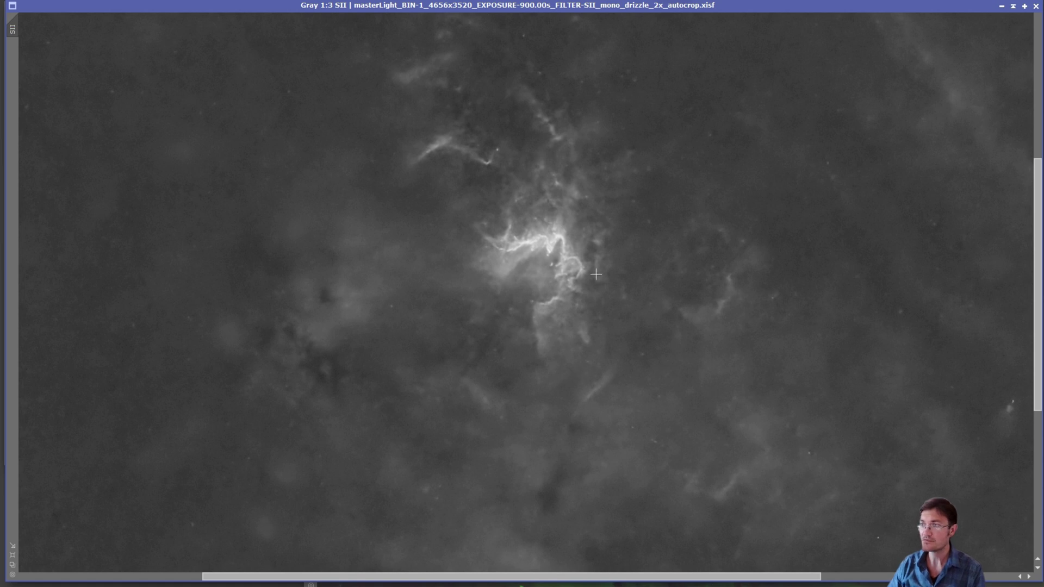
{"action": "scroll", "coordinate": [557, 269], "scroll_direction": "up", "scroll_amount": 1}
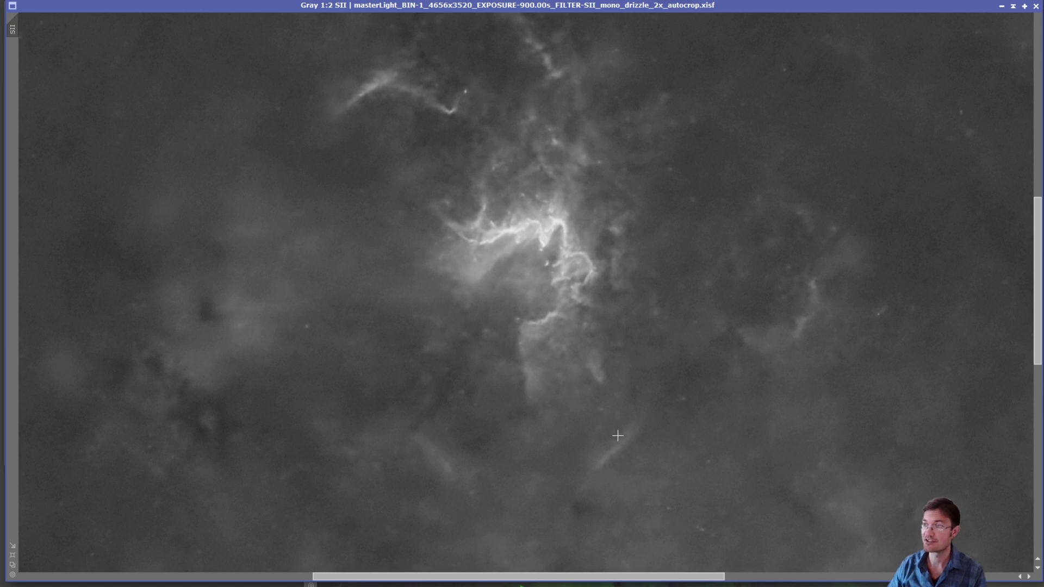
{"action": "scroll", "coordinate": [620, 374], "scroll_direction": "down", "scroll_amount": 1}
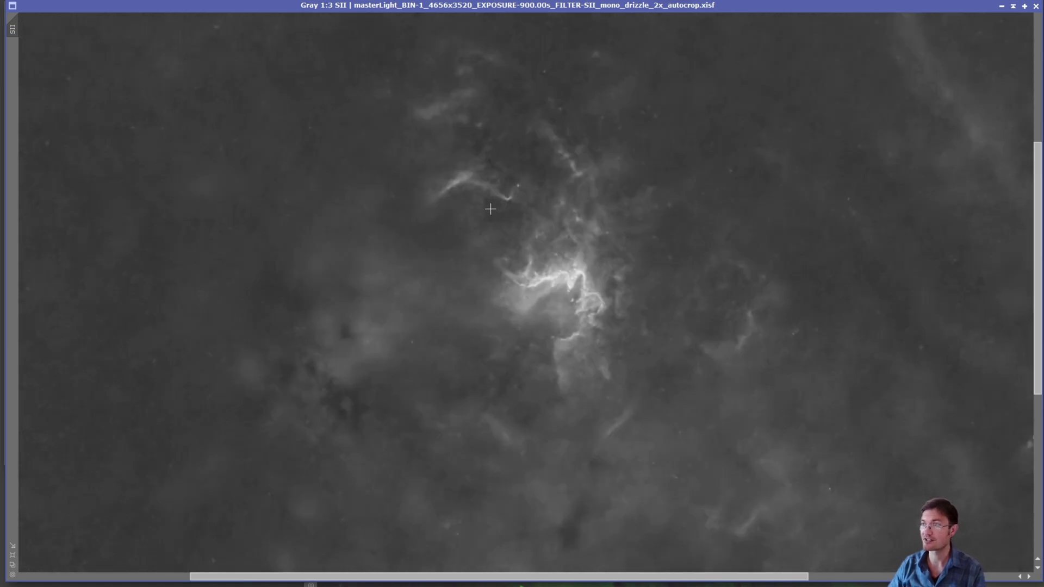
{"action": "scroll", "coordinate": [650, 349], "scroll_direction": "down", "scroll_amount": 1}
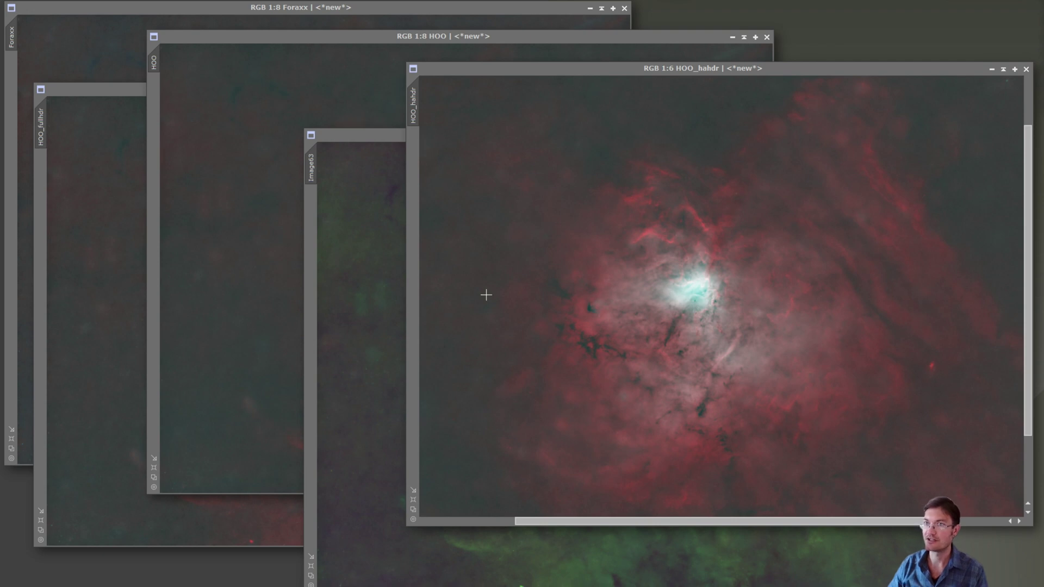
Compare the HOO and HOO_hahdr versions up close, moving the HOO_hahdr window up-left
{"action": "left_click", "coordinate": [370, 67]}
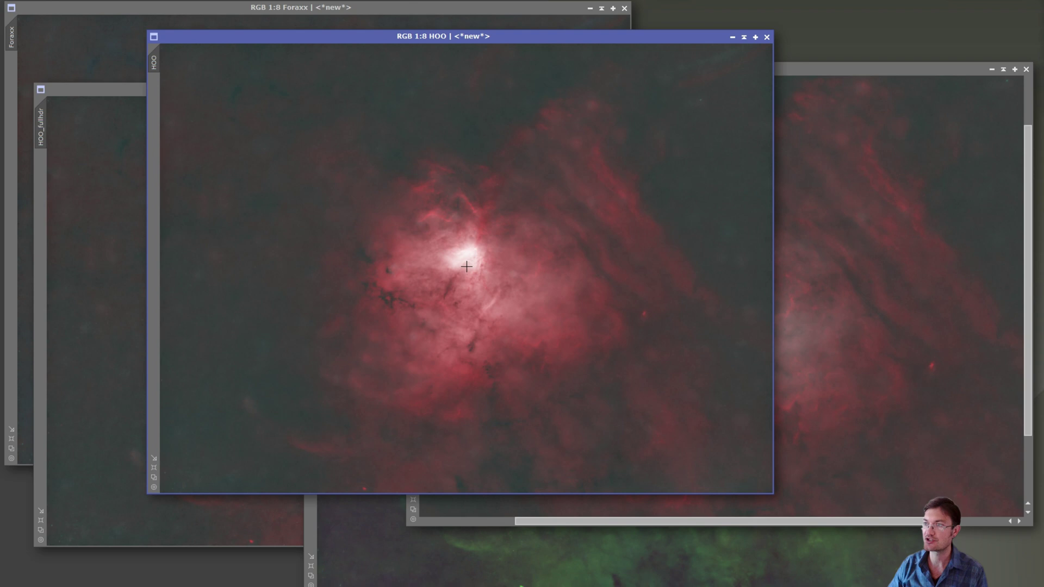
{"action": "scroll", "coordinate": [456, 257], "scroll_direction": "up", "scroll_amount": 1}
{"action": "scroll", "coordinate": [456, 257], "scroll_direction": "up", "scroll_amount": 3}
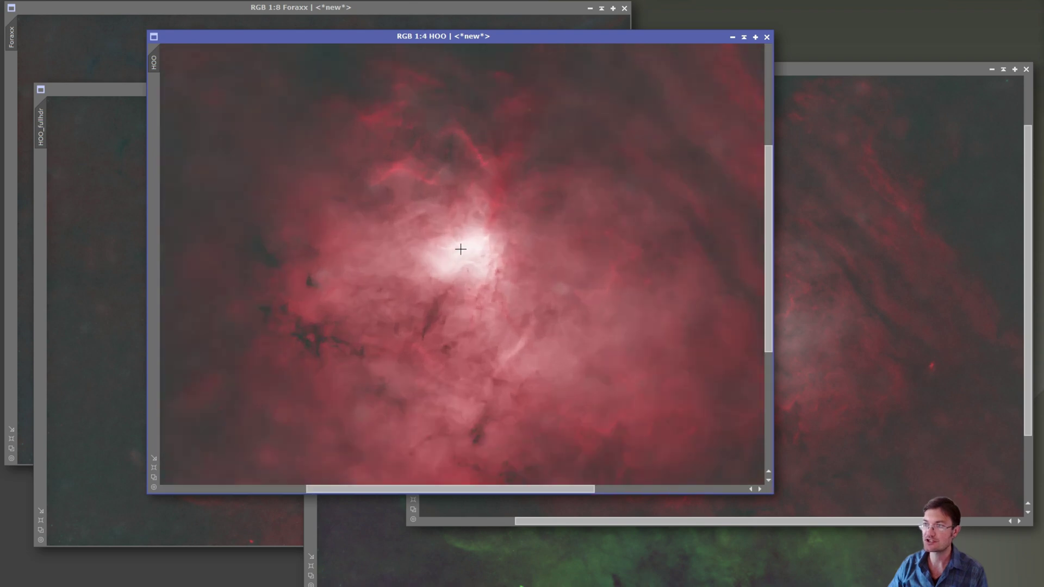
{"action": "left_click", "coordinate": [862, 162]}
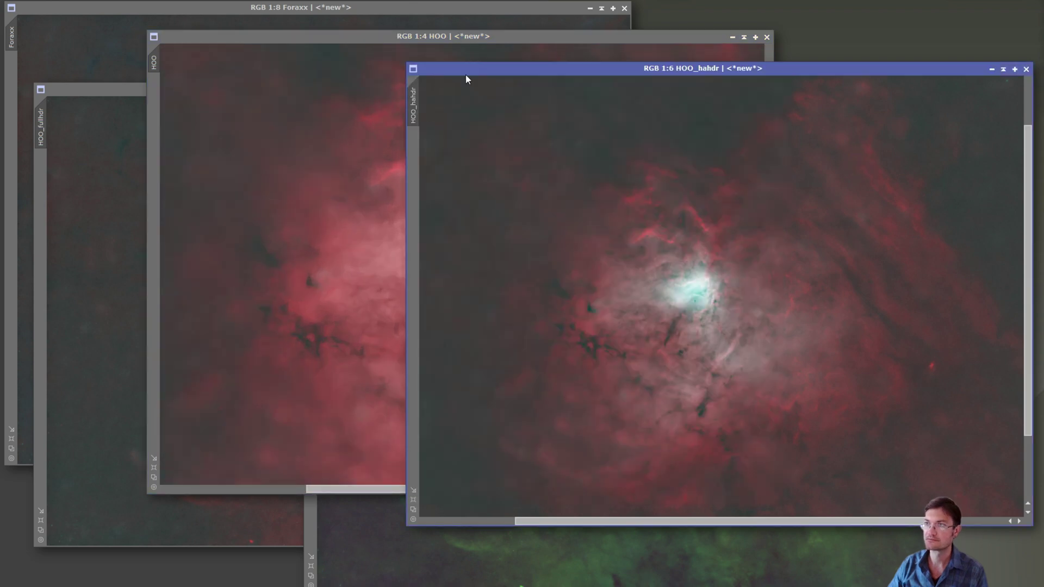
{"action": "left_click_drag", "start_coordinate": [464, 73], "coordinate": [221, 44]}
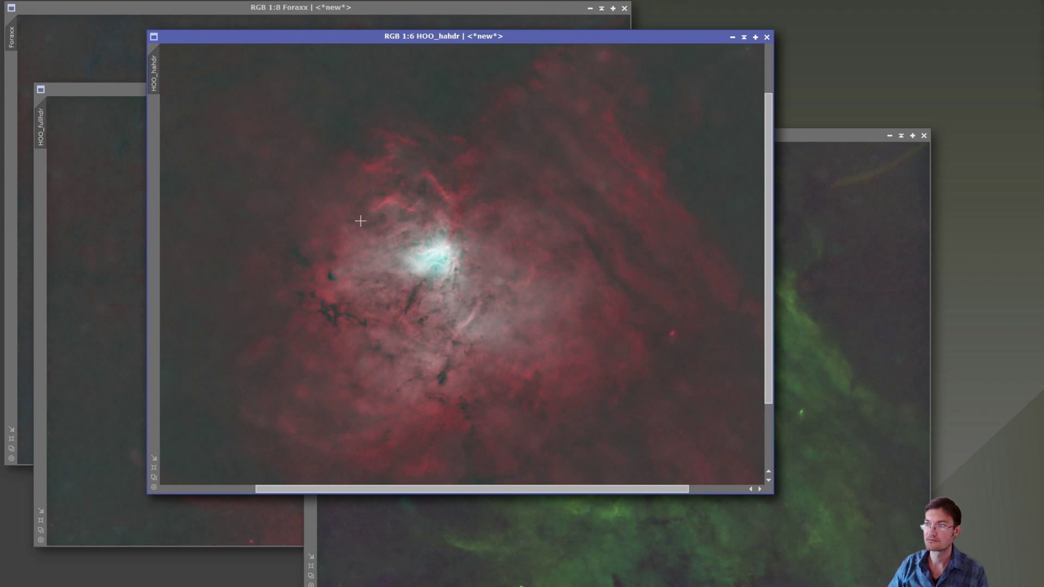
{"action": "scroll", "coordinate": [368, 229], "scroll_direction": "up", "scroll_amount": 1}
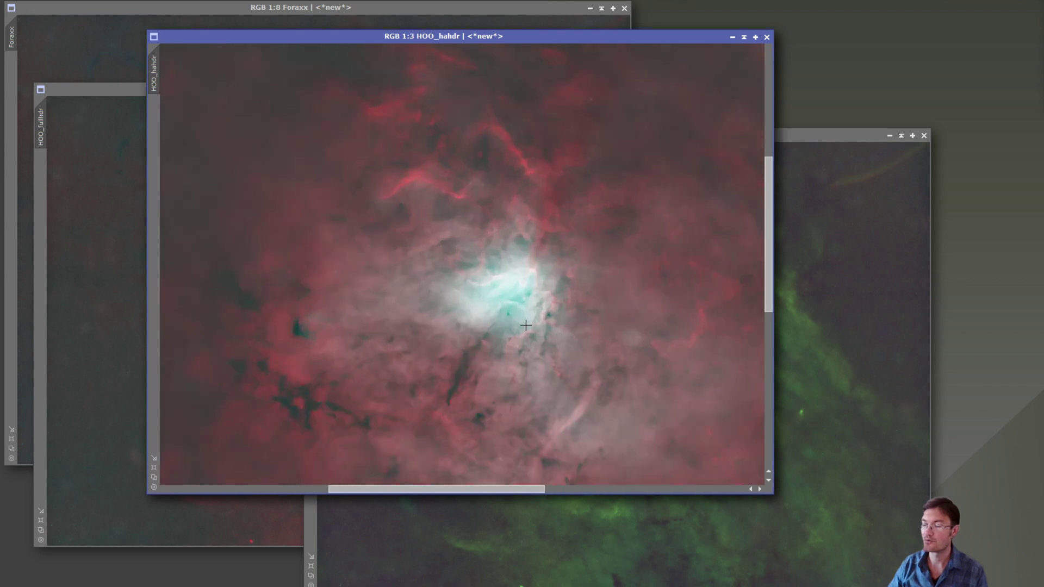
Minimize HOO_hahdr and HOO, inspect Image63 at several zooms, then minimize Image63 too
{"action": "left_click", "coordinate": [731, 39]}
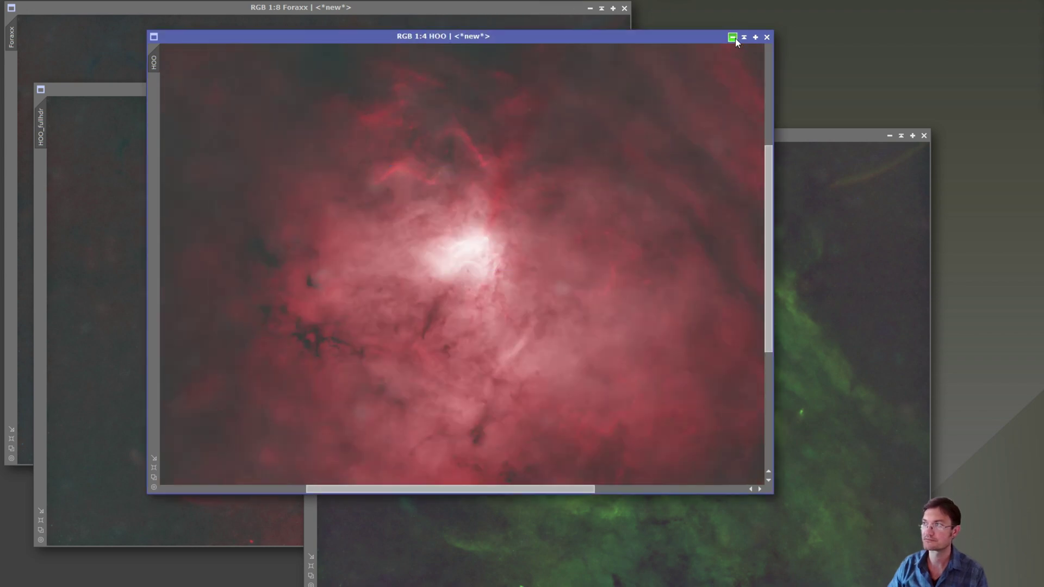
{"action": "left_click", "coordinate": [735, 37]}
{"action": "scroll", "coordinate": [668, 396], "scroll_direction": "up", "scroll_amount": 2}
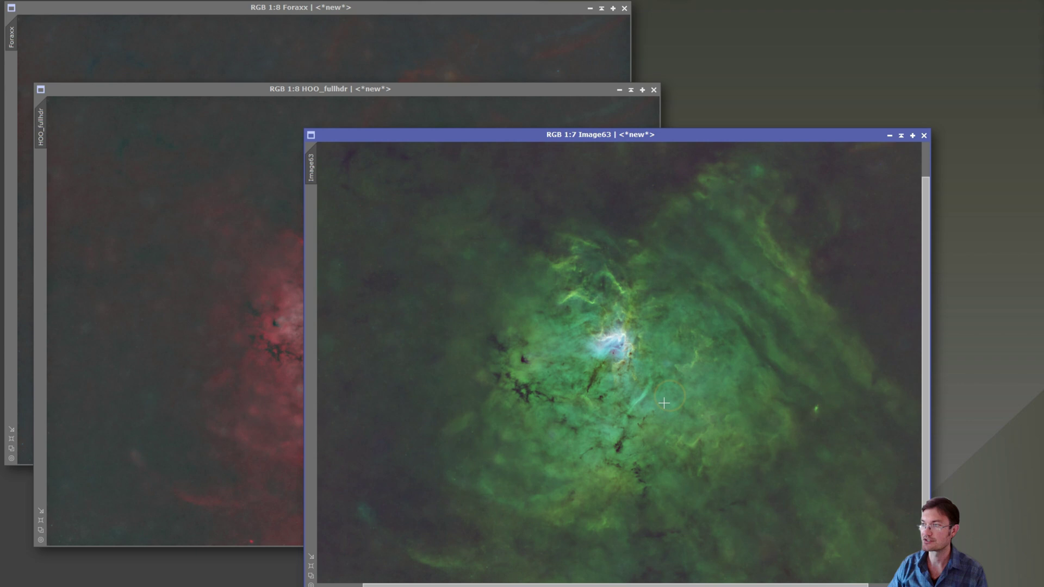
{"action": "scroll", "coordinate": [617, 353], "scroll_direction": "up", "scroll_amount": 1}
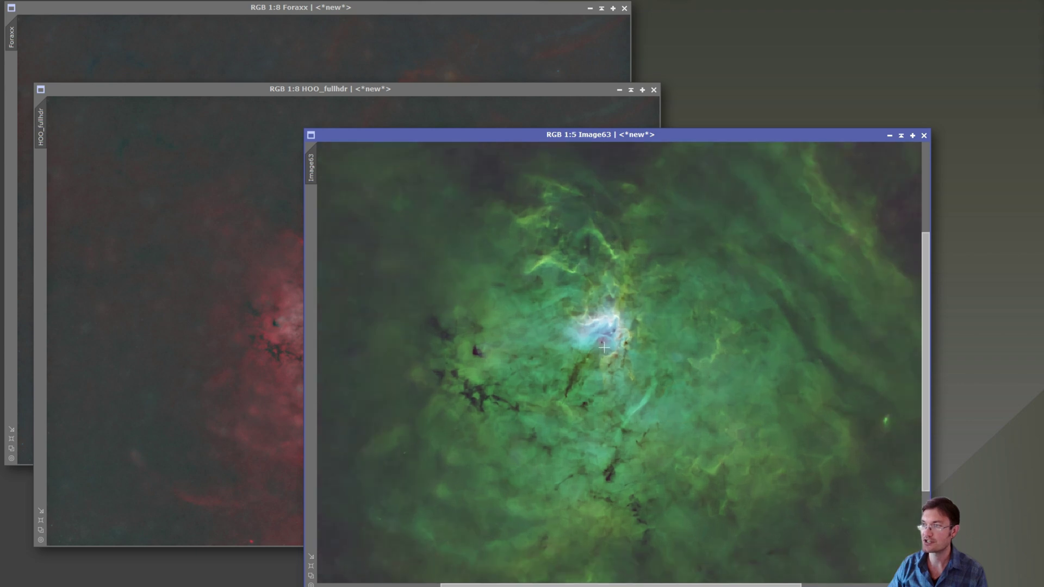
{"action": "scroll", "coordinate": [603, 348], "scroll_direction": "down", "scroll_amount": 4}
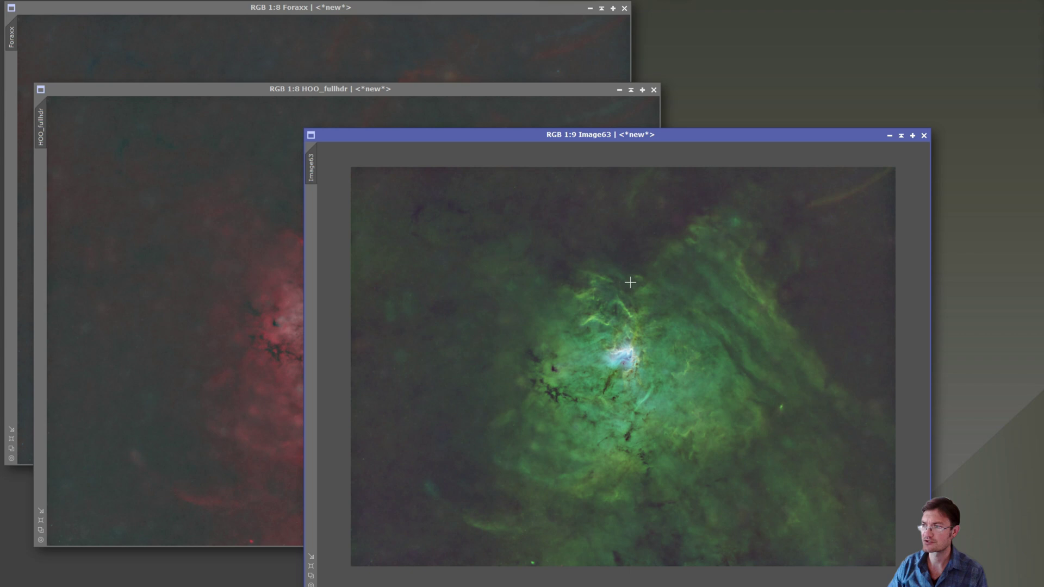
{"action": "scroll", "coordinate": [694, 377], "scroll_direction": "up", "scroll_amount": 3}
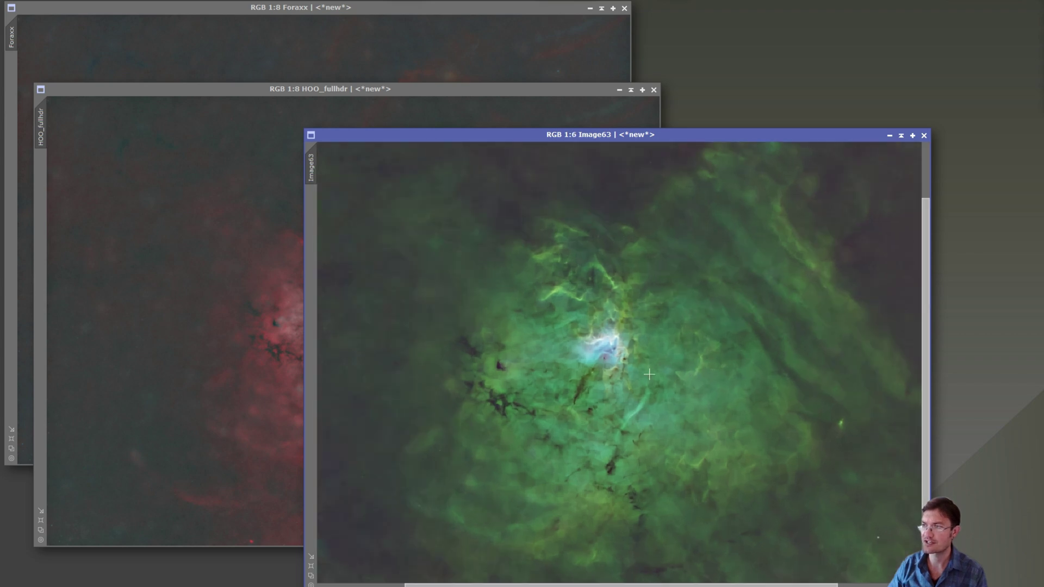
{"action": "scroll", "coordinate": [617, 363], "scroll_direction": "up", "scroll_amount": 4}
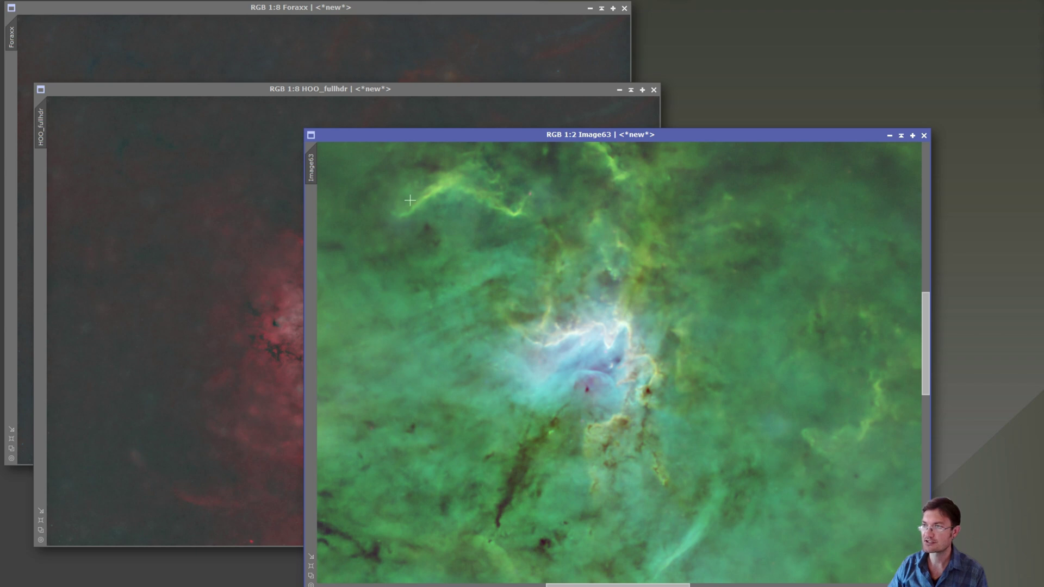
{"action": "scroll", "coordinate": [670, 348], "scroll_direction": "up", "scroll_amount": 1}
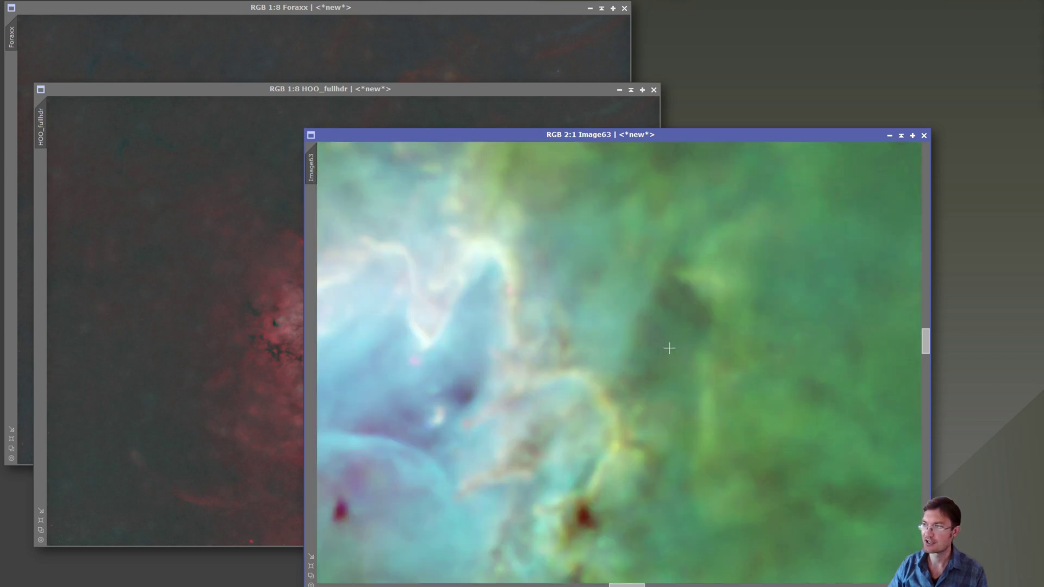
{"action": "scroll", "coordinate": [670, 348], "scroll_direction": "down", "scroll_amount": 1}
{"action": "scroll", "coordinate": [669, 348], "scroll_direction": "down", "scroll_amount": 4}
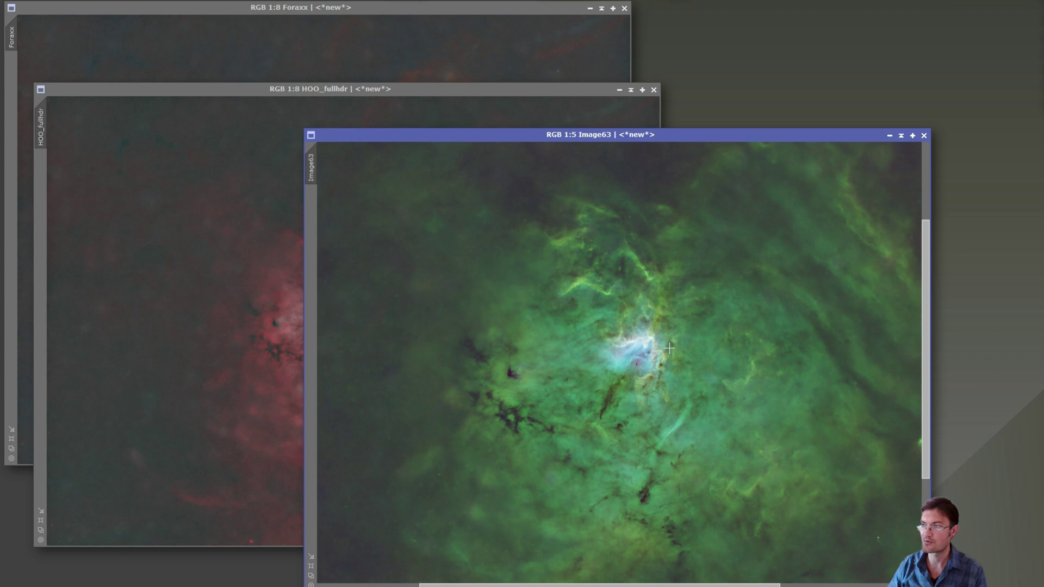
{"action": "scroll", "coordinate": [676, 386], "scroll_direction": "up", "scroll_amount": 1}
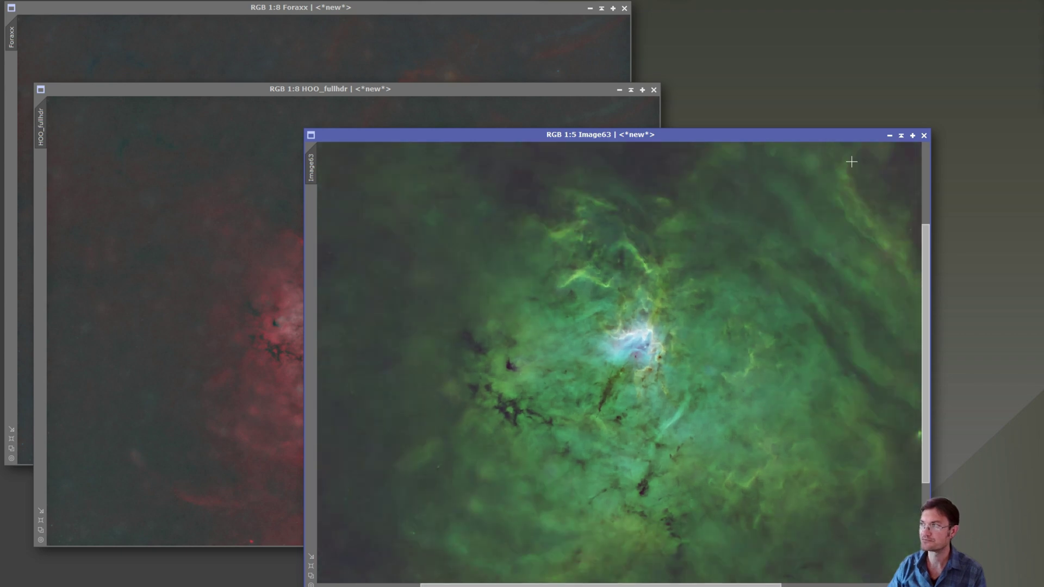
{"action": "left_click", "coordinate": [892, 137]}
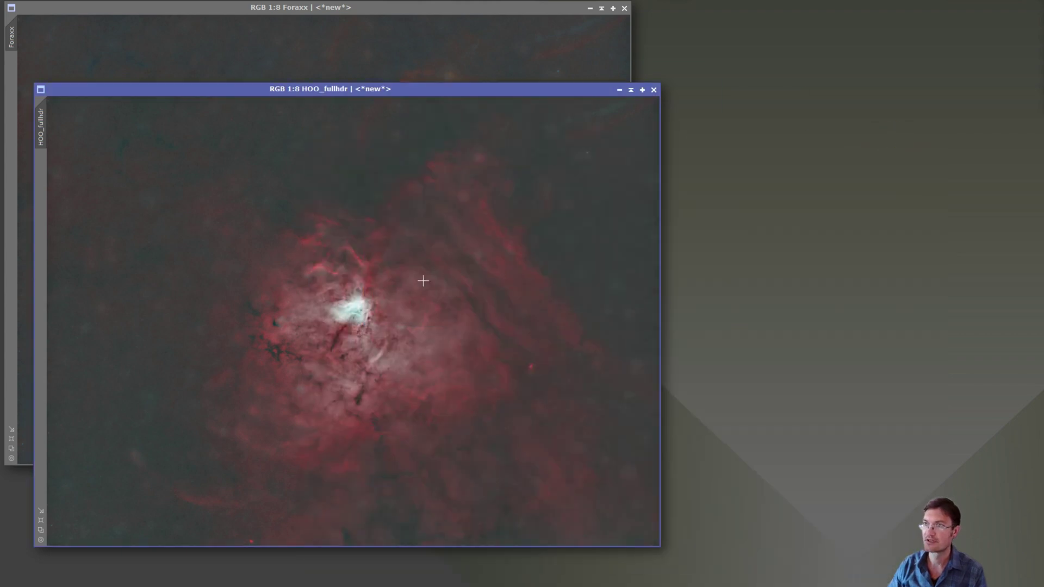
Activate HOO_fullhdr, move its window to the right, and zoom in
{"action": "left_click", "coordinate": [422, 281]}
{"action": "left_click_drag", "start_coordinate": [372, 93], "coordinate": [618, 75]}
{"action": "scroll", "coordinate": [612, 303], "scroll_direction": "up", "scroll_amount": 2}
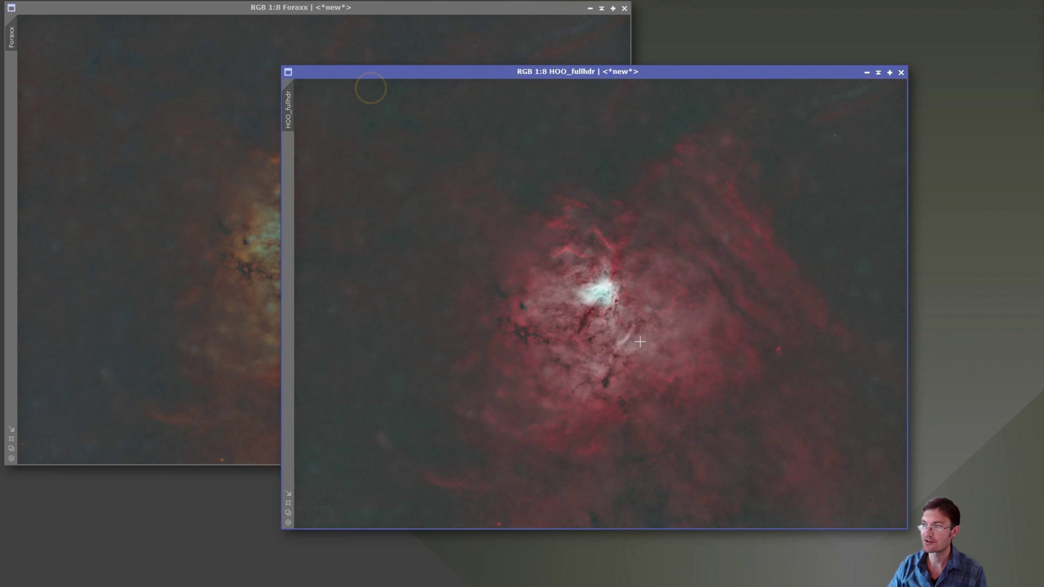
{"action": "scroll", "coordinate": [591, 296], "scroll_direction": "up", "scroll_amount": 1}
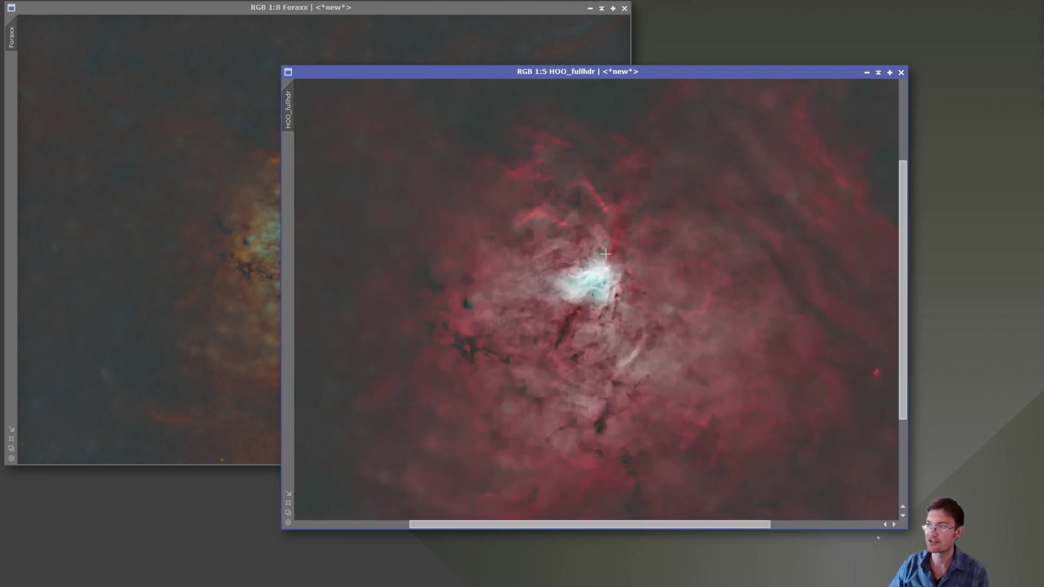
Minimize HOO_fullhdr, then maximize the Foraxx window and zoom into it
{"action": "left_click", "coordinate": [867, 73]}
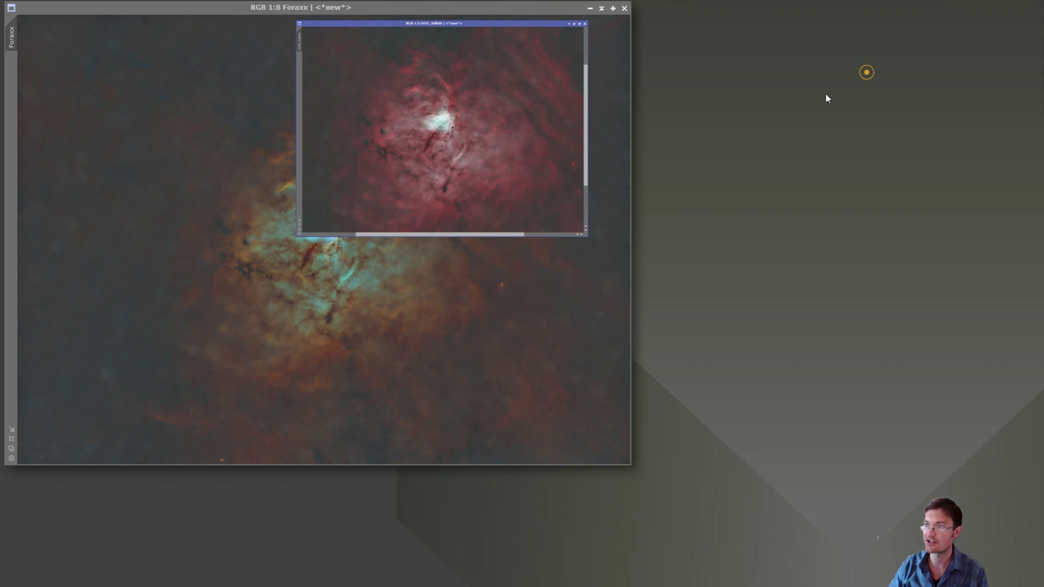
{"action": "double_click", "coordinate": [629, 464]}
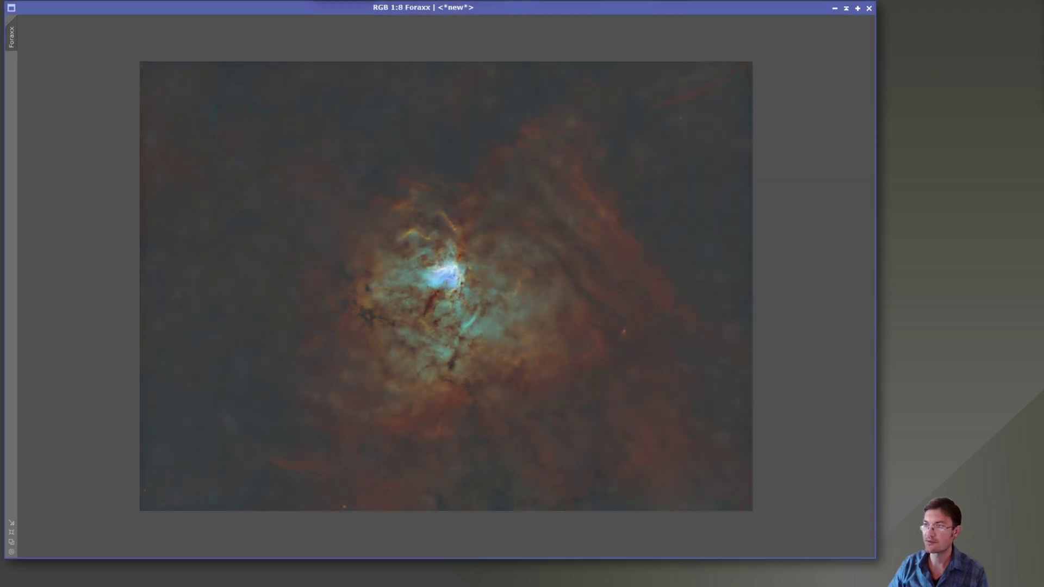
{"action": "scroll", "coordinate": [461, 287], "scroll_direction": "up", "scroll_amount": 1}
{"action": "scroll", "coordinate": [449, 286], "scroll_direction": "up", "scroll_amount": 1}
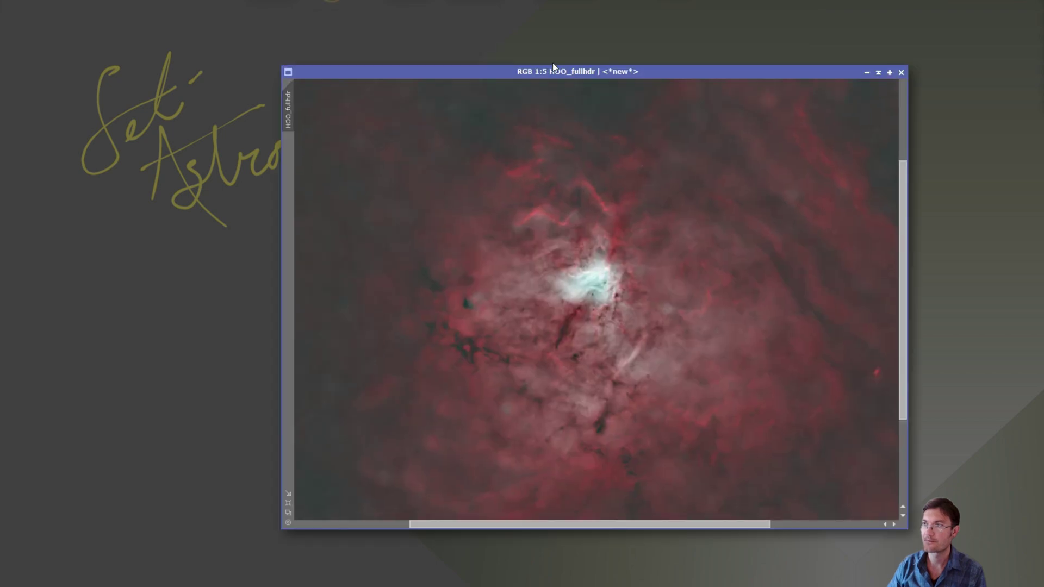
Move the HOO_fullhdr window up-left, resize it larger, and zoom to 1:5
{"action": "left_click_drag", "start_coordinate": [538, 70], "coordinate": [361, 50]}
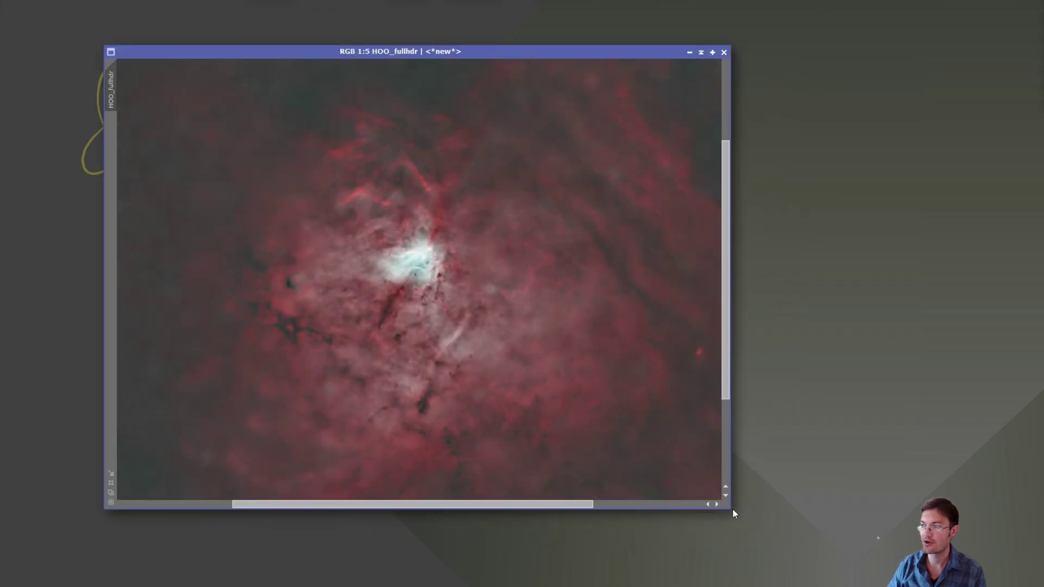
{"action": "left_click_drag", "start_coordinate": [729, 508], "coordinate": [926, 564]}
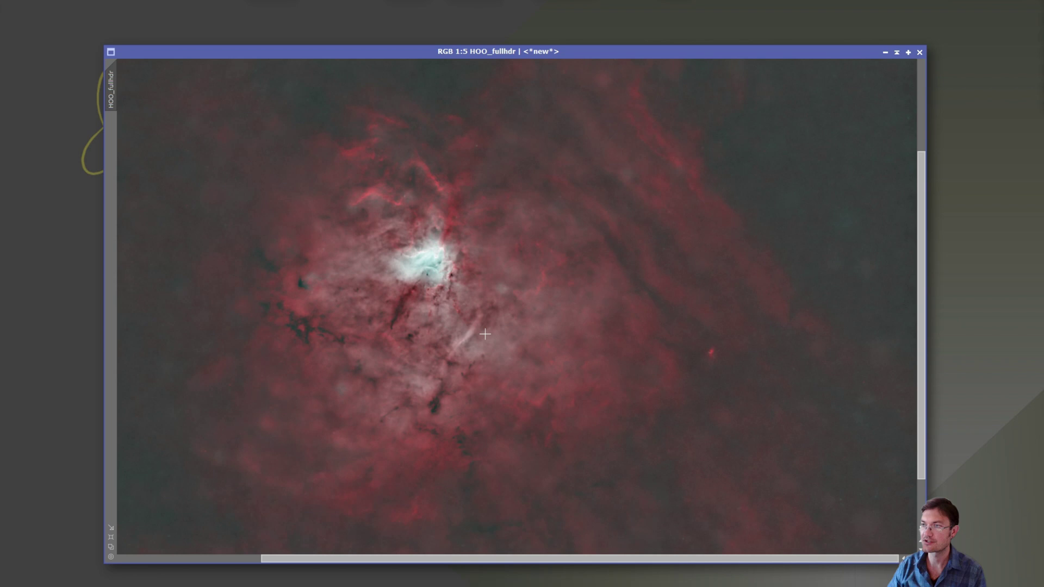
{"action": "scroll", "coordinate": [489, 308], "scroll_direction": "up", "scroll_amount": 1}
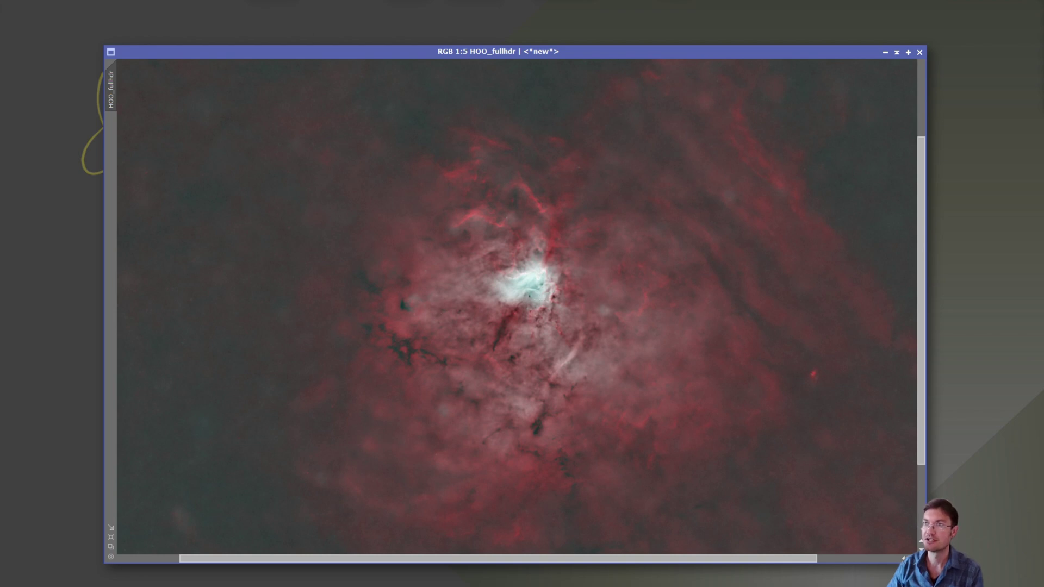
Launch Script > Toolbox > NarrowbandHueCombination to review its hue defaults, then close it
{"action": "left_click", "coordinate": [217, 0]}
{"action": "mouse_move", "coordinate": [262, 159]}
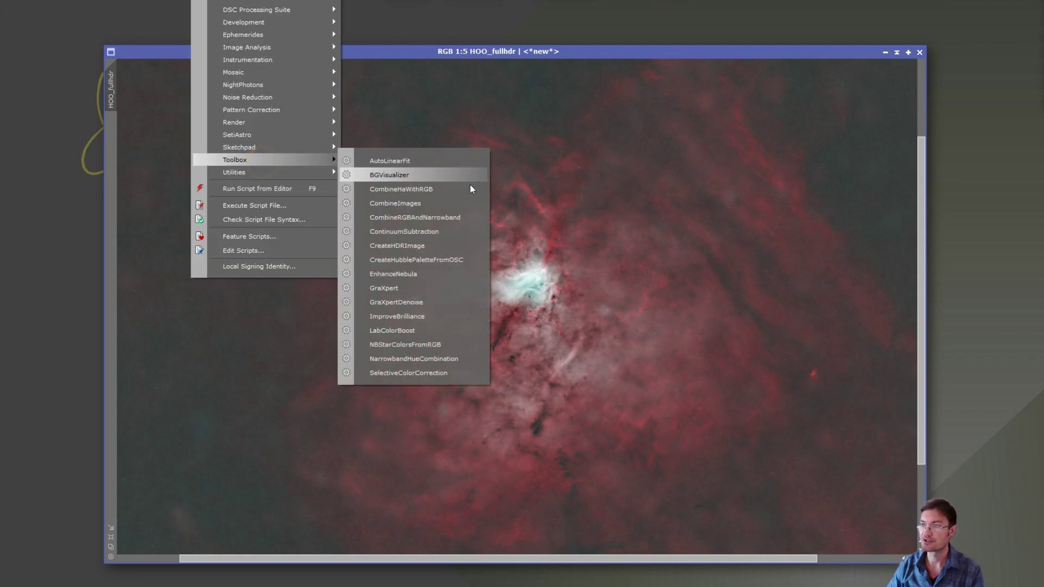
{"action": "left_click", "coordinate": [445, 363]}
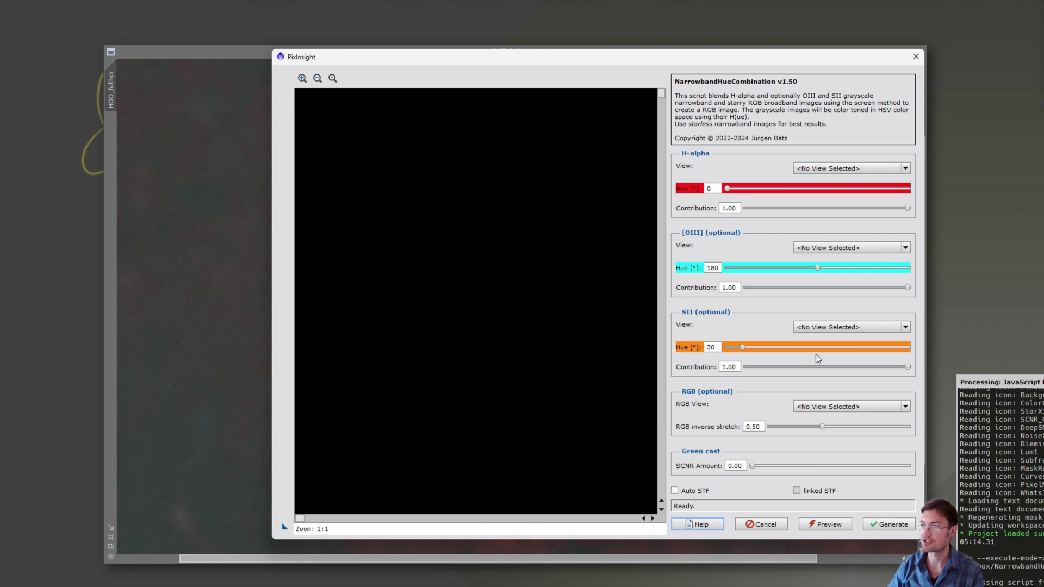
{"action": "left_click", "coordinate": [916, 56]}
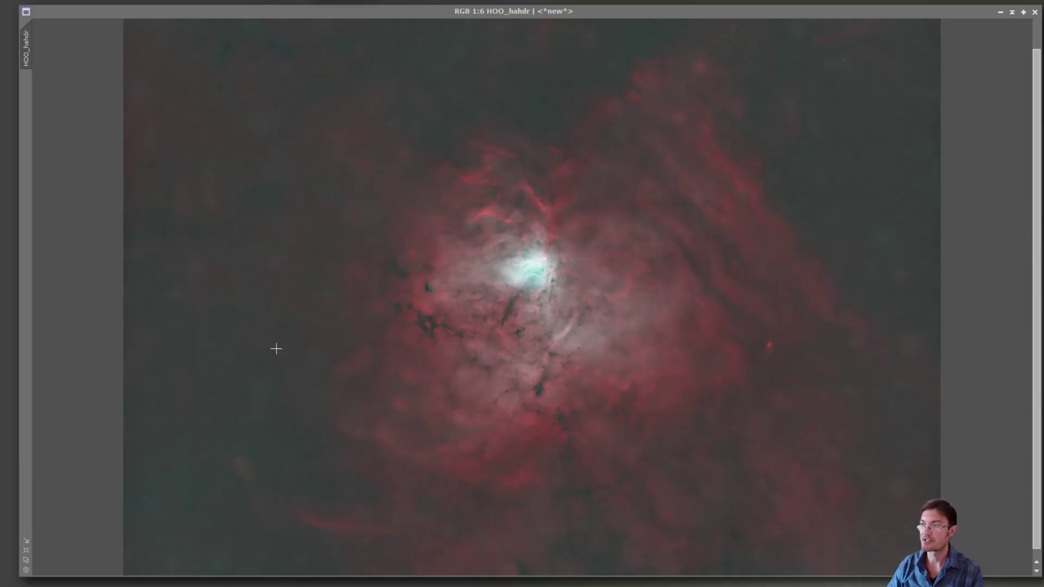
Switch to sii_yellow, zoom out, then minimize it to reveal the ImageBlend composite
{"action": "key", "text": "ctrl+Tab"}
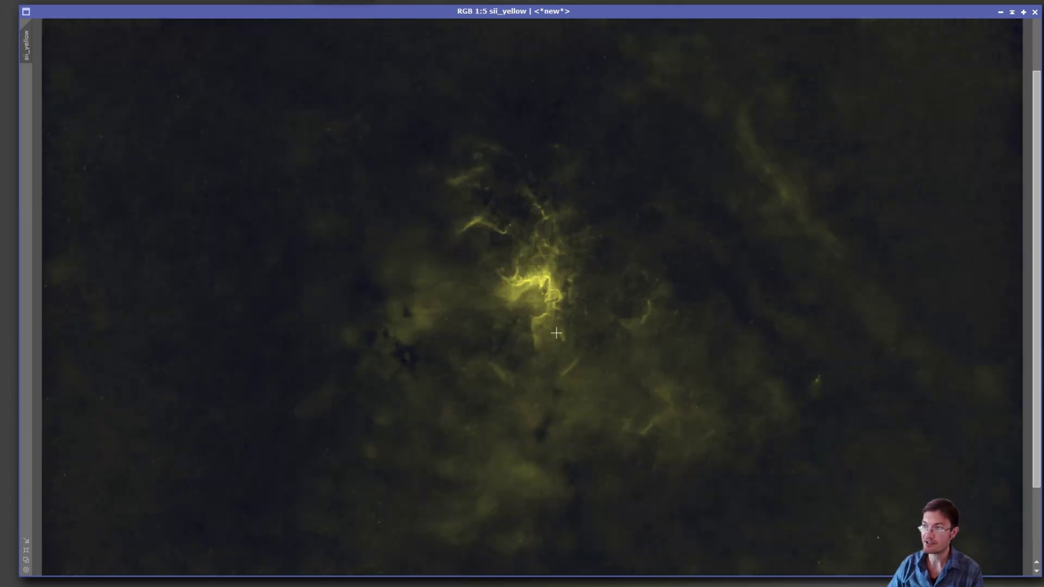
{"action": "scroll", "coordinate": [560, 333], "scroll_direction": "down", "scroll_amount": 1}
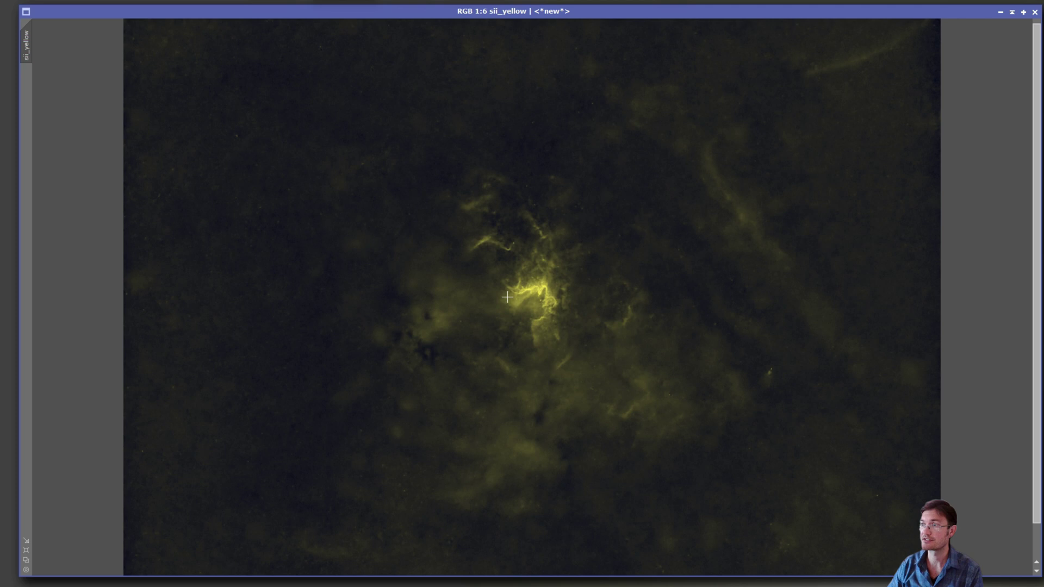
{"action": "left_click", "coordinate": [999, 12]}
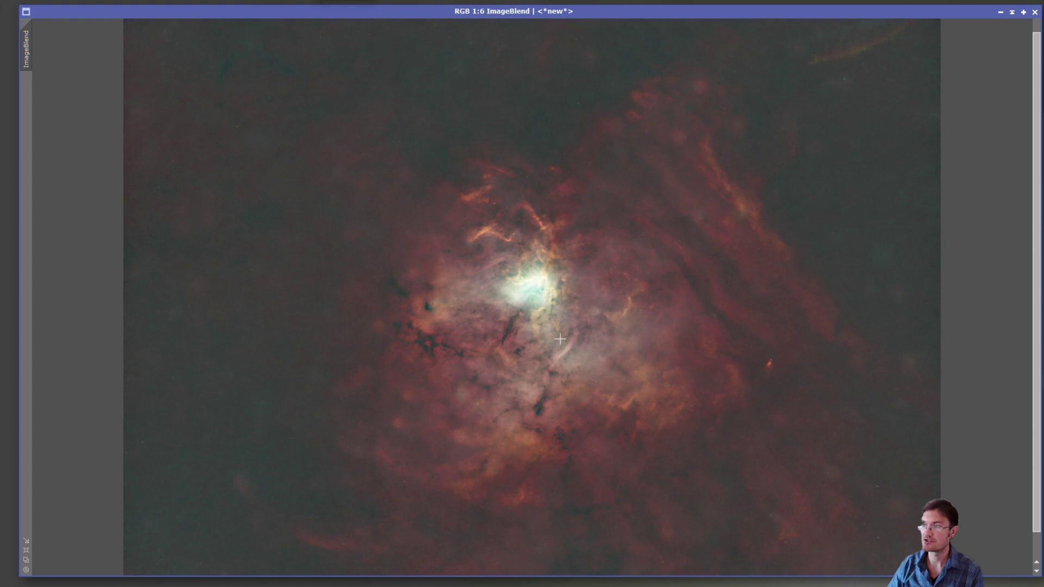
Zoom ImageBlend in to 1:3 and back to 1:5, then switch to HOO_SII
{"action": "scroll", "coordinate": [560, 339], "scroll_direction": "up", "scroll_amount": 2}
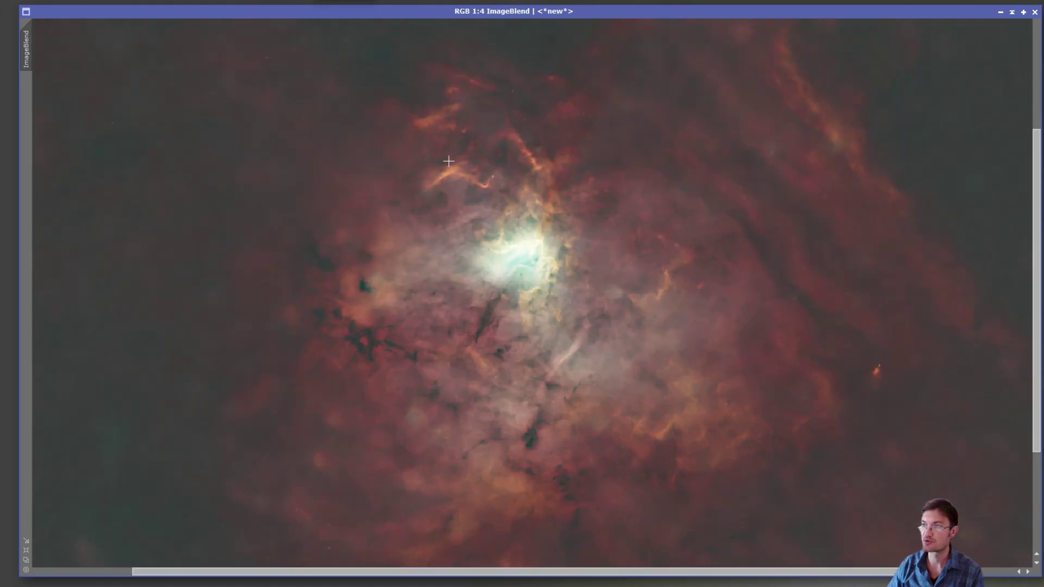
{"action": "scroll", "coordinate": [444, 136], "scroll_direction": "up", "scroll_amount": 1}
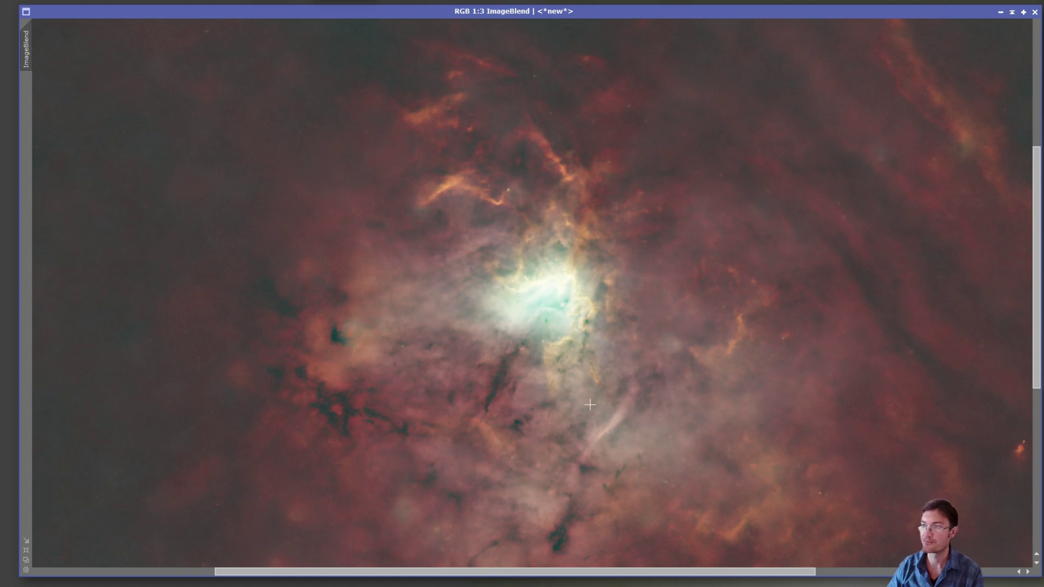
{"action": "scroll", "coordinate": [615, 385], "scroll_direction": "down", "scroll_amount": 1}
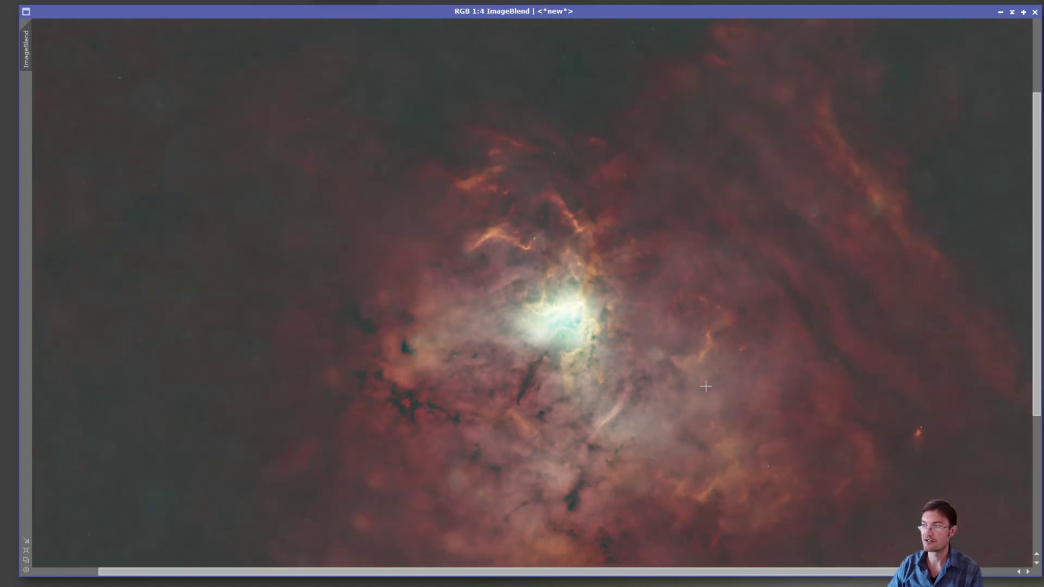
{"action": "scroll", "coordinate": [764, 369], "scroll_direction": "down", "scroll_amount": 1}
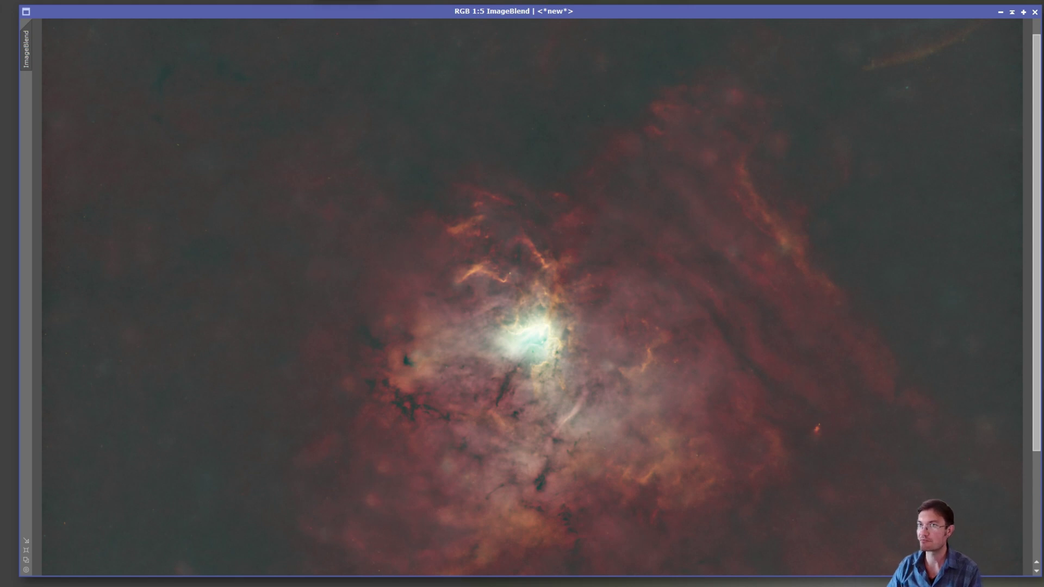
{"action": "key", "text": "ctrl+Page_Down"}
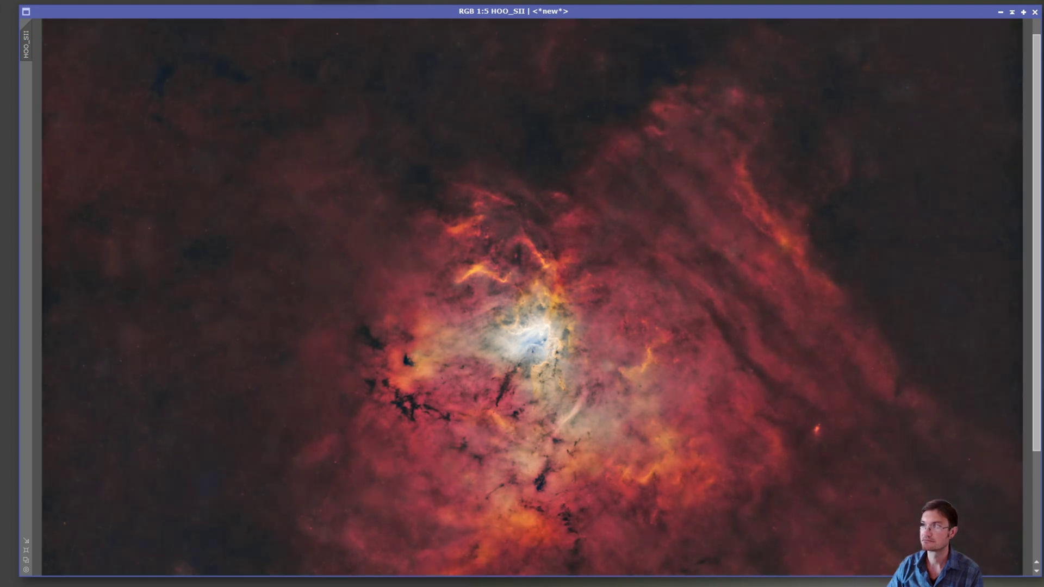
Inspect the finished HOO_SII nebula up close, then bring up the NBtoRGB_stars star-field image
{"action": "scroll", "coordinate": [596, 422], "scroll_direction": "down", "scroll_amount": 1}
{"action": "scroll", "coordinate": [596, 422], "scroll_direction": "up", "scroll_amount": 1}
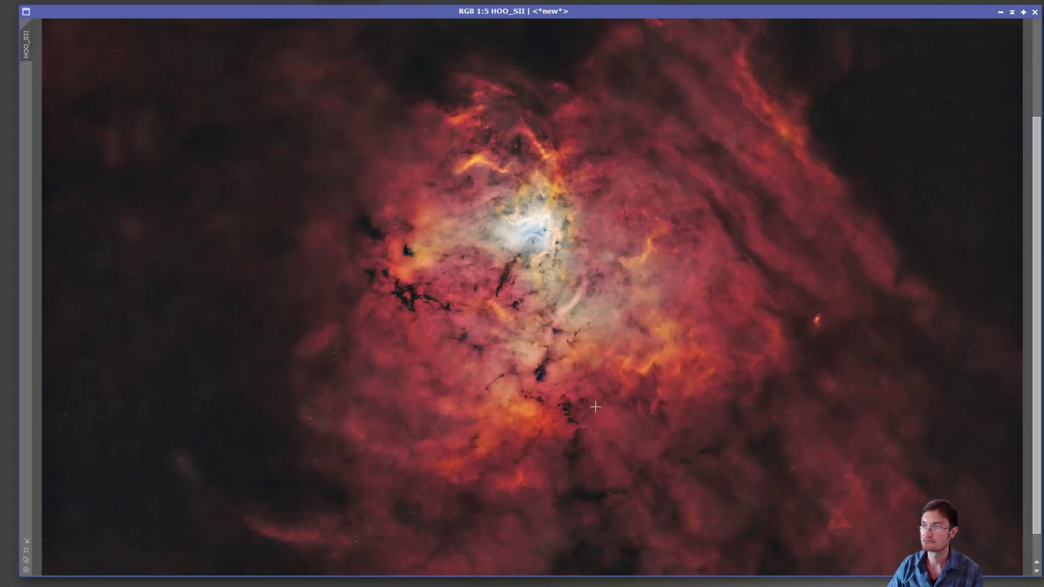
{"action": "left_click_drag", "start_coordinate": [1037, 314], "coordinate": [1036, 291]}
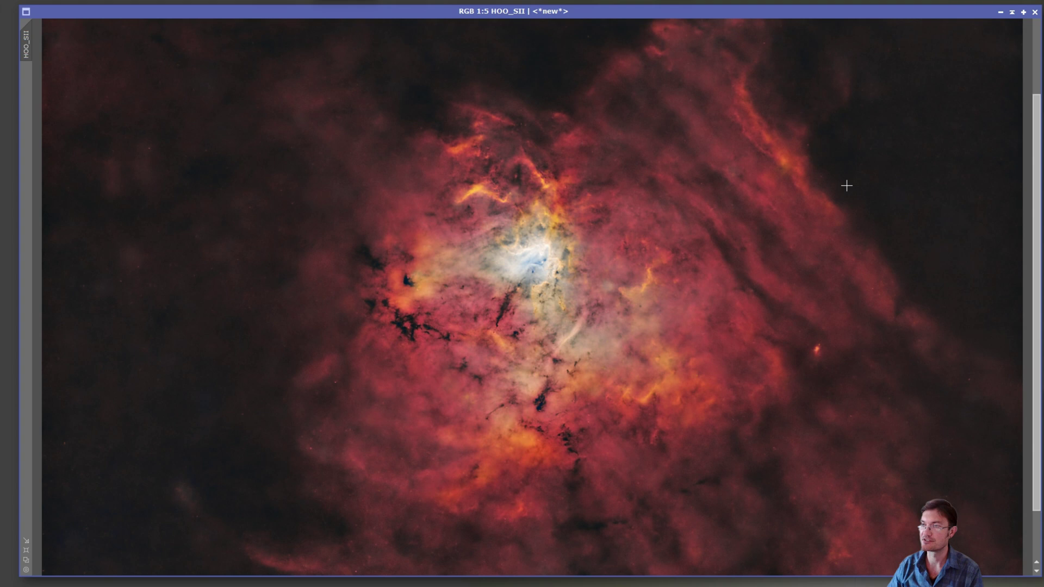
{"action": "scroll", "coordinate": [677, 396], "scroll_direction": "down", "scroll_amount": 1}
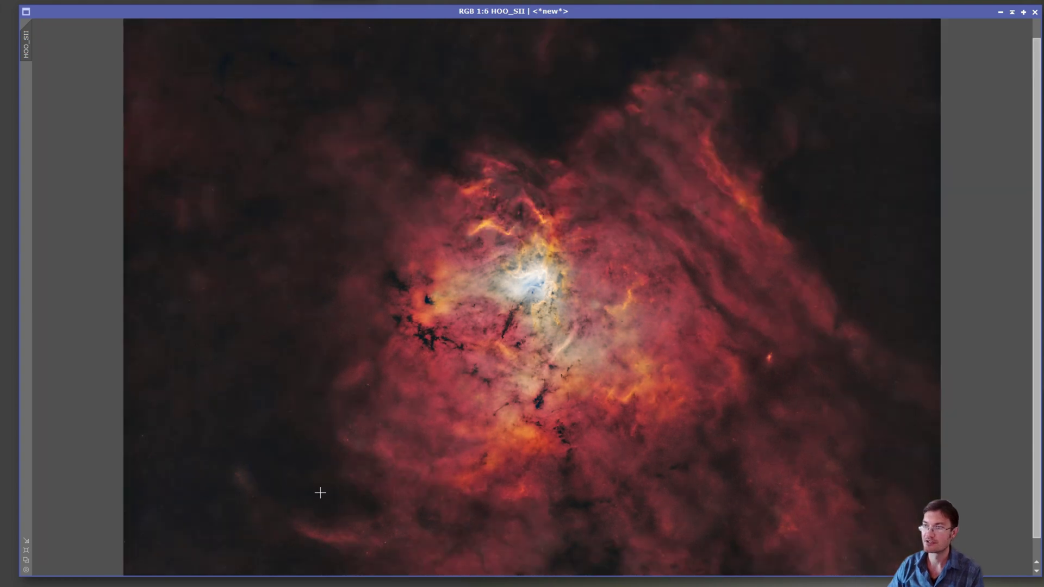
{"action": "key", "text": "ctrl+Tab"}
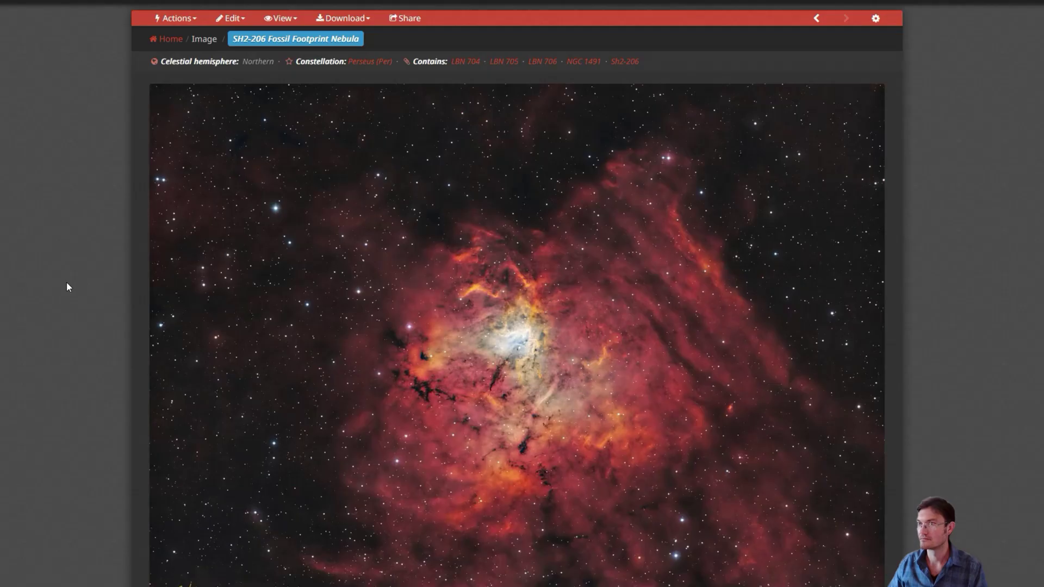
Scroll the AstroBin post down to the Description showing the IRAS 04021+5119 and BD+50 886 crops
{"action": "scroll", "coordinate": [73, 291], "scroll_direction": "down", "scroll_amount": 3}
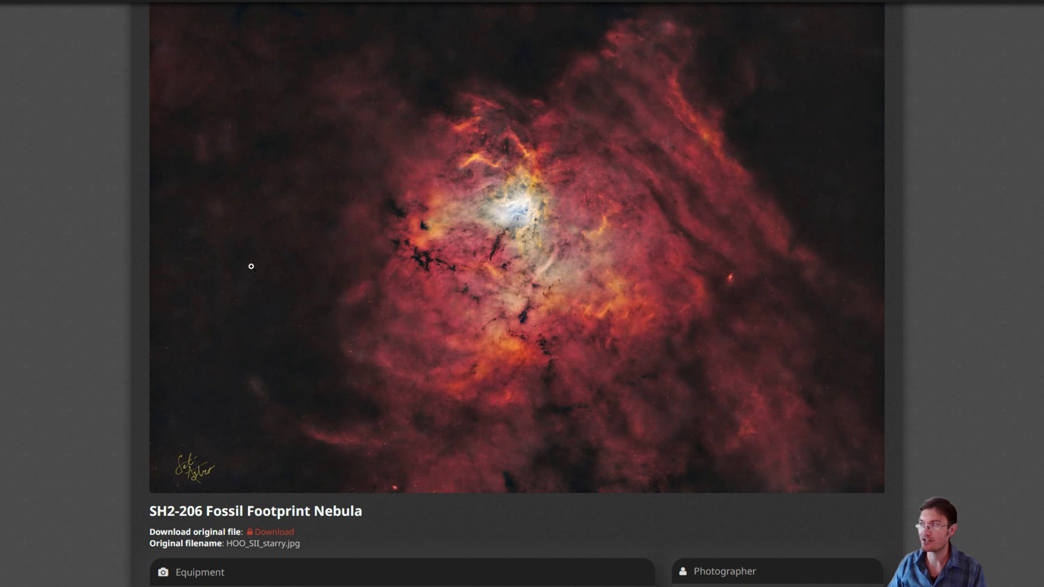
{"action": "scroll", "coordinate": [48, 268], "scroll_direction": "down", "scroll_amount": 4}
{"action": "scroll", "coordinate": [49, 266], "scroll_direction": "down", "scroll_amount": 7}
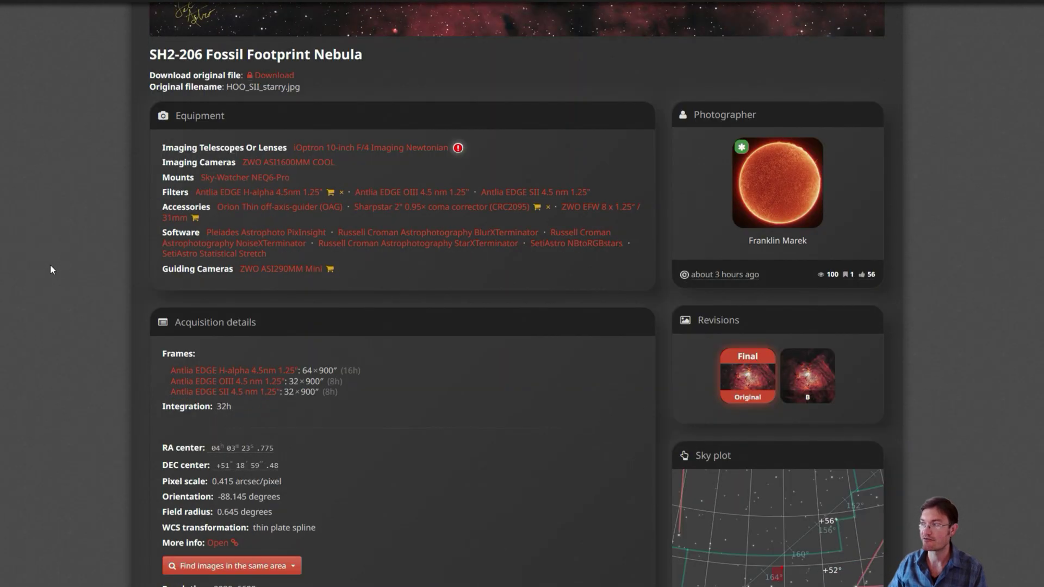
{"action": "scroll", "coordinate": [52, 268], "scroll_direction": "down", "scroll_amount": 8}
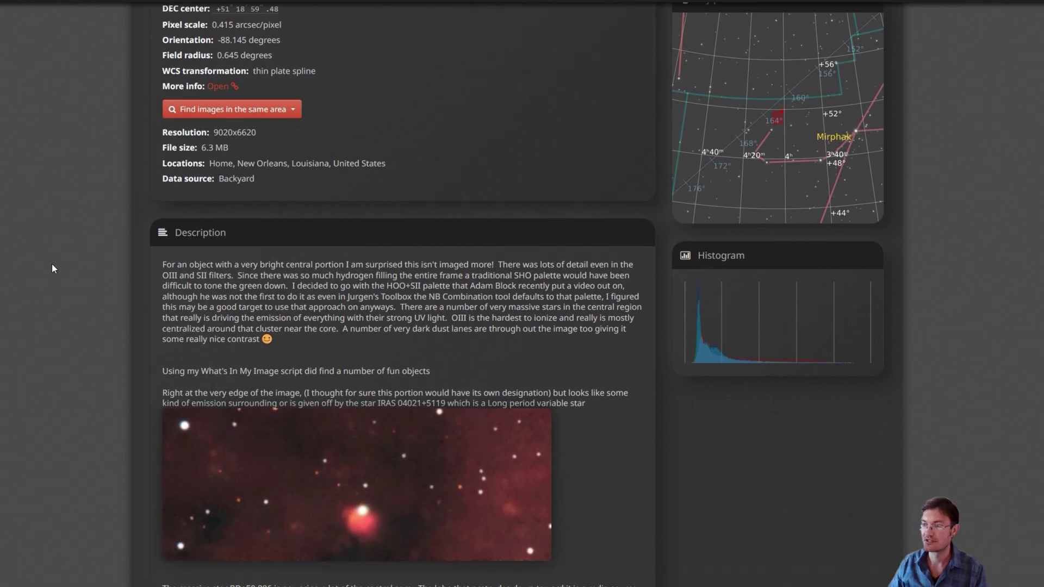
{"action": "scroll", "coordinate": [51, 263], "scroll_direction": "down", "scroll_amount": 3}
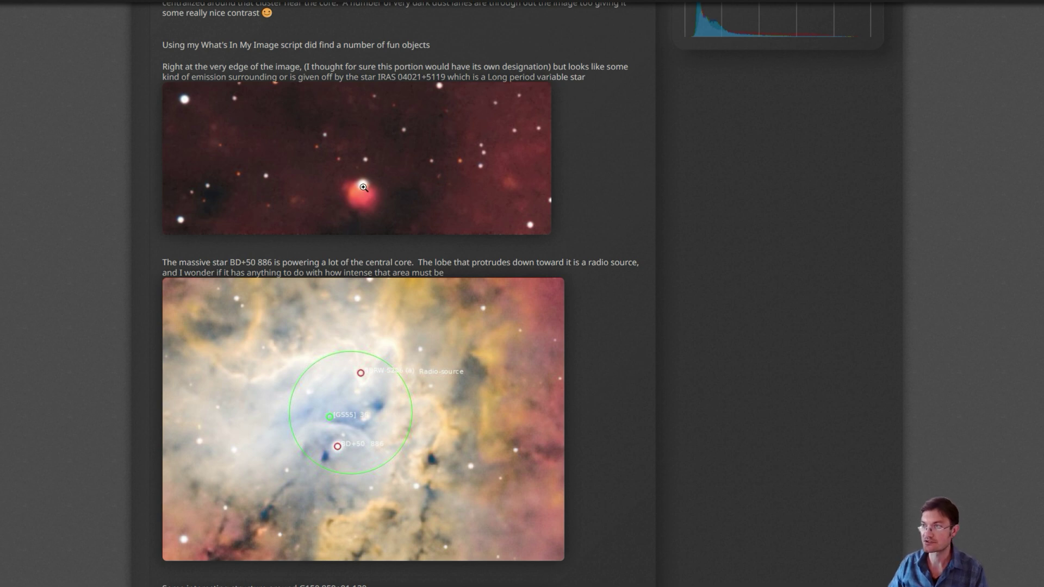
Scroll through the annotated crops to the Comments section, then back up to the IRAS close-up
{"action": "scroll", "coordinate": [380, 201], "scroll_direction": "down", "scroll_amount": 3}
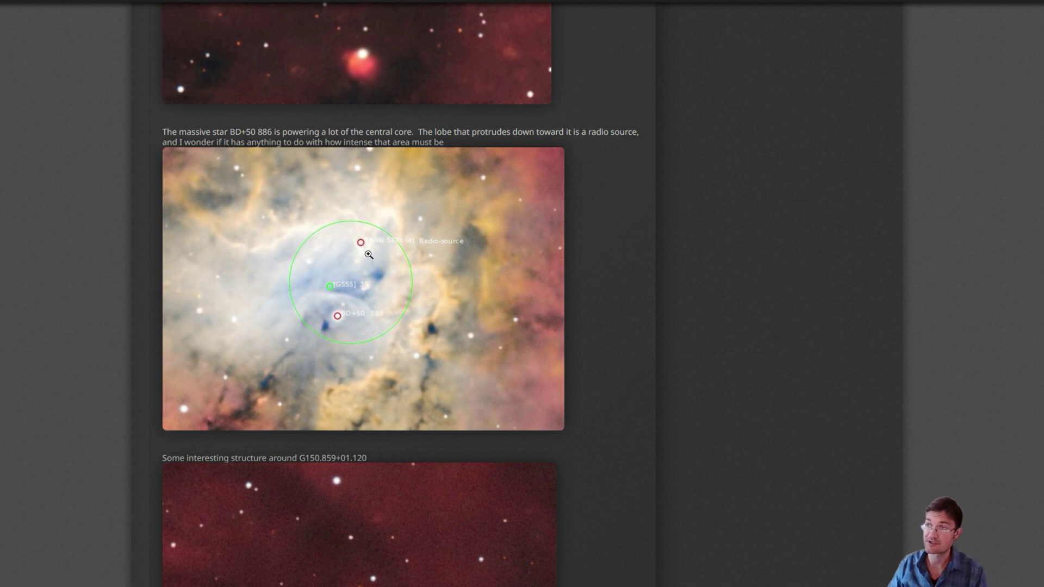
{"action": "scroll", "coordinate": [367, 257], "scroll_direction": "down", "scroll_amount": 1}
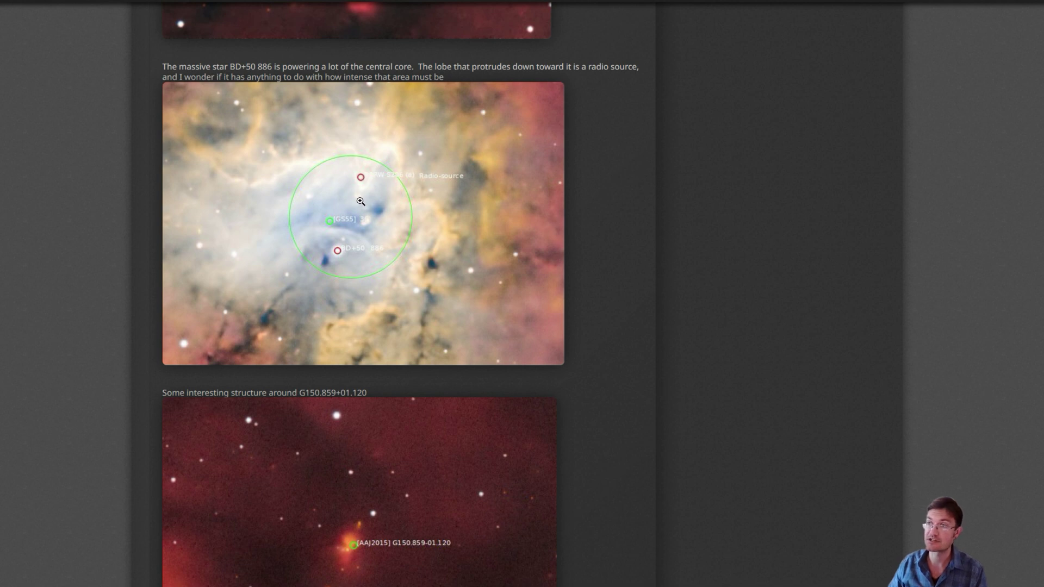
{"action": "scroll", "coordinate": [377, 240], "scroll_direction": "down", "scroll_amount": 3}
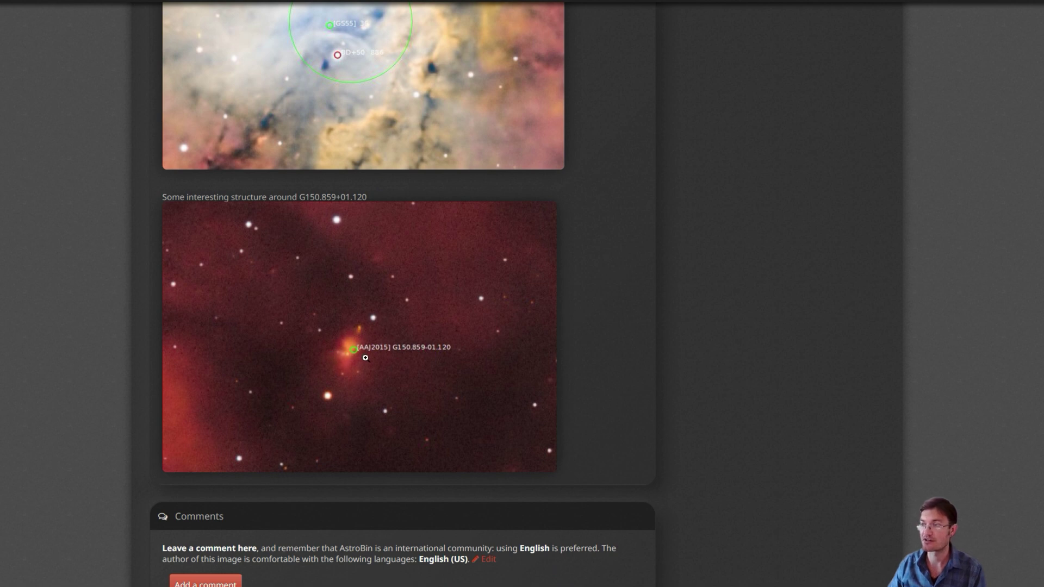
{"action": "scroll", "coordinate": [359, 361], "scroll_direction": "up", "scroll_amount": 3}
{"action": "scroll", "coordinate": [368, 354], "scroll_direction": "up", "scroll_amount": 2}
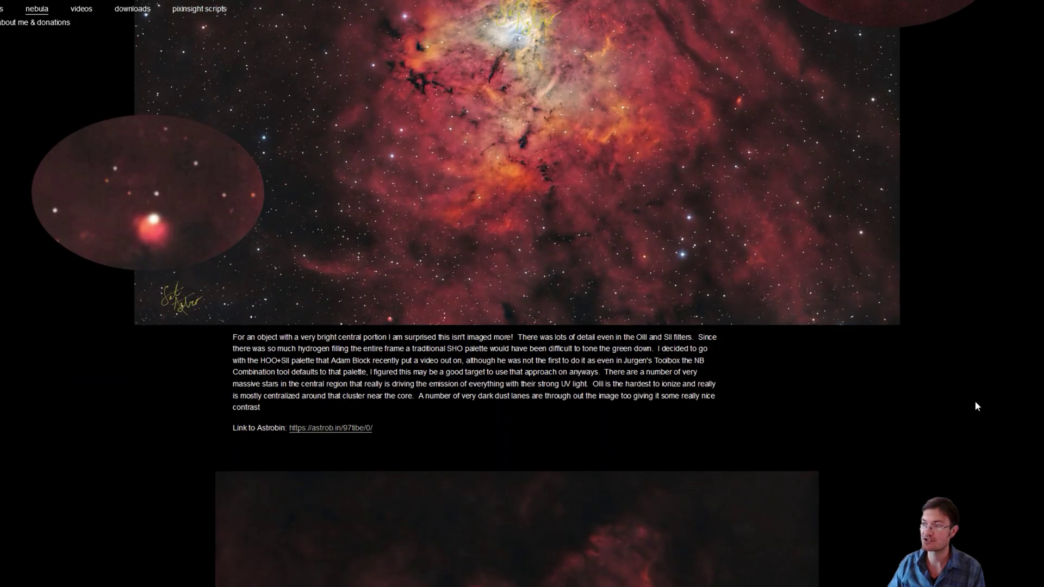
{"action": "scroll", "coordinate": [975, 401], "scroll_direction": "down", "scroll_amount": 5}
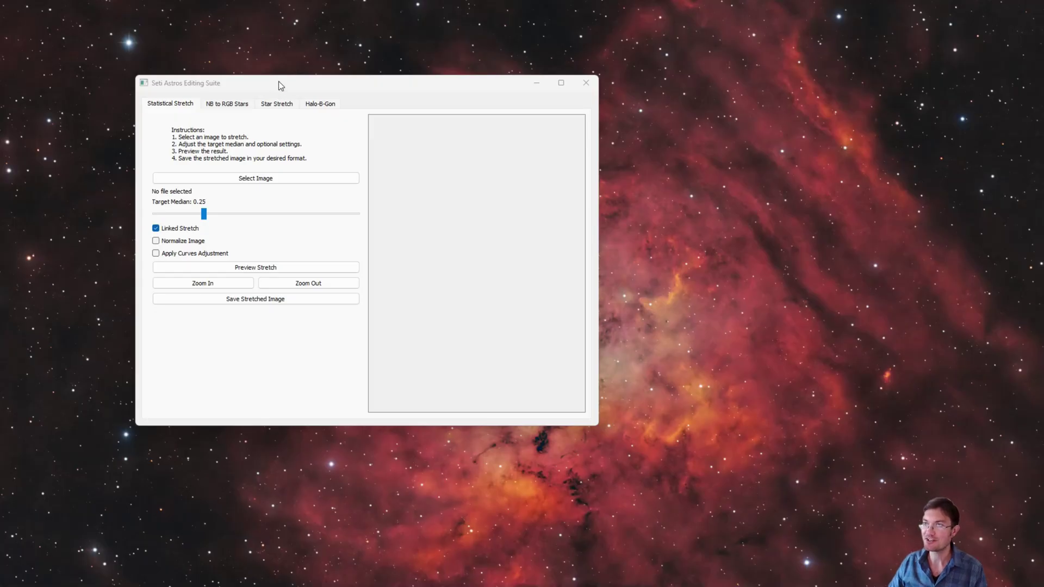
Tour the NB to RGB Stars, Star Stretch and Halo-B-Gon tools, ending on Statistical Stretch
{"action": "left_click_drag", "start_coordinate": [278, 82], "coordinate": [289, 97]}
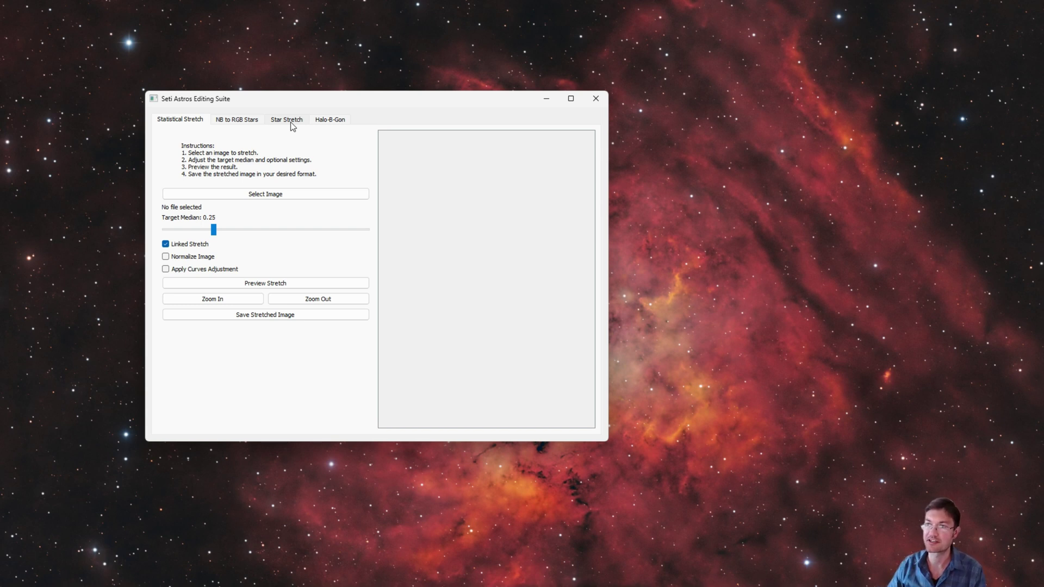
{"action": "left_click", "coordinate": [177, 119]}
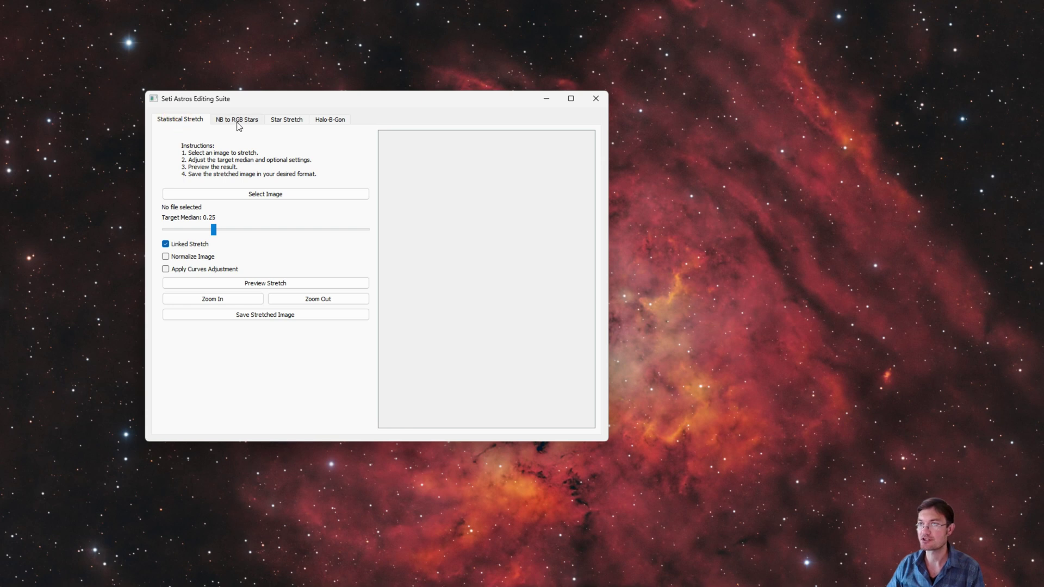
{"action": "left_click", "coordinate": [237, 121]}
{"action": "left_click", "coordinate": [287, 120]}
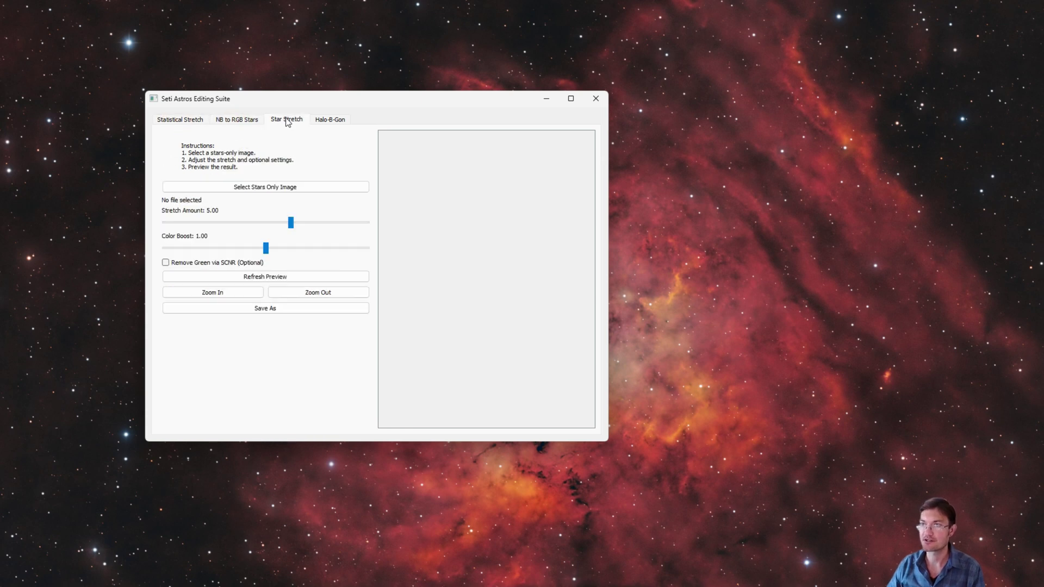
{"action": "left_click", "coordinate": [330, 120]}
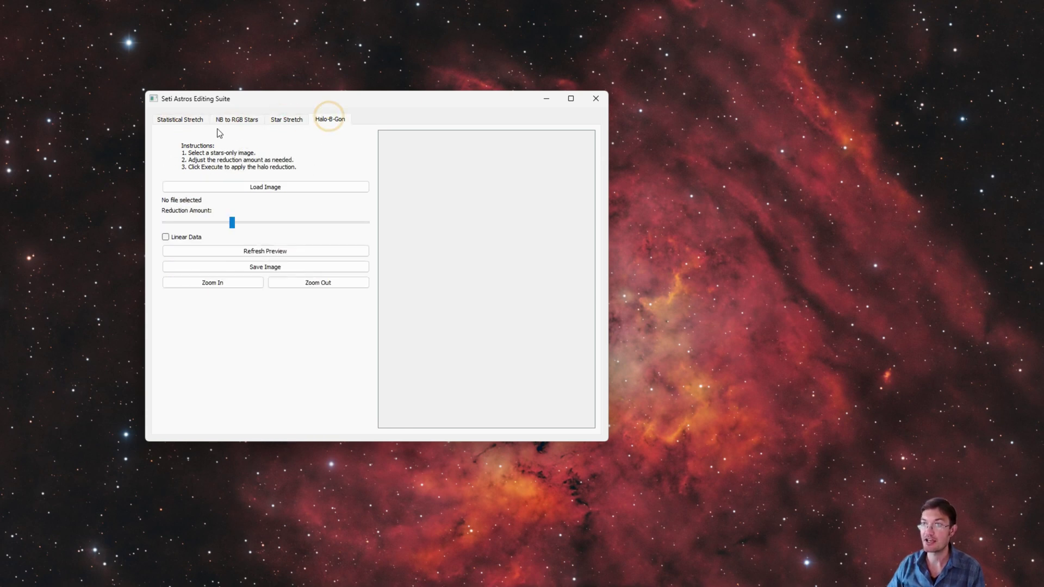
{"action": "left_click", "coordinate": [180, 121]}
Load Desktop/ss.tif into Statistical Stretch and preview the stretch zoomed out to the whole nebula
{"action": "left_click", "coordinate": [273, 194]}
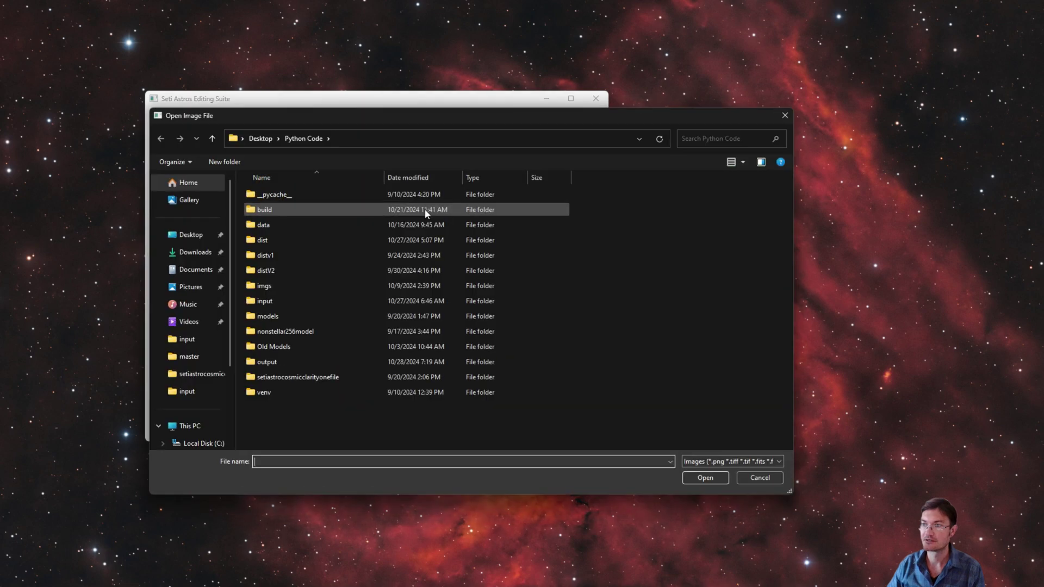
{"action": "left_click", "coordinate": [191, 234]}
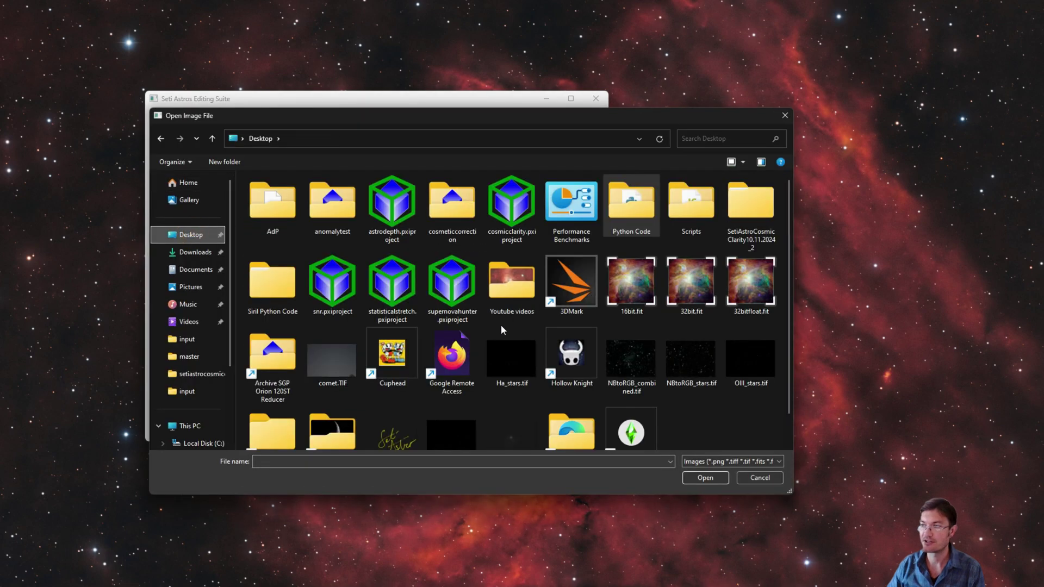
{"action": "scroll", "coordinate": [506, 348], "scroll_direction": "down", "scroll_amount": 1}
{"action": "double_click", "coordinate": [513, 400]}
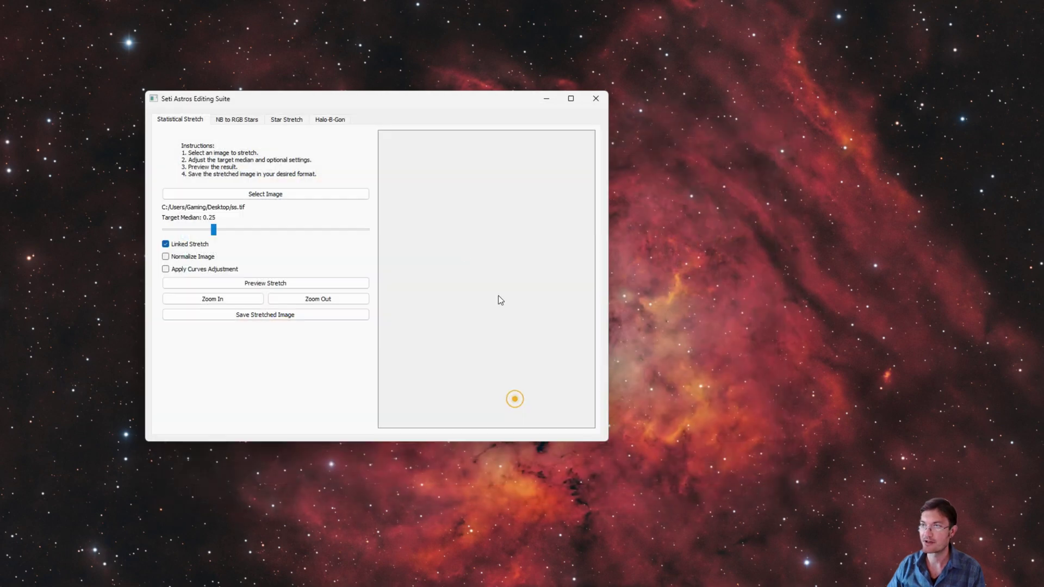
{"action": "left_click", "coordinate": [337, 283]}
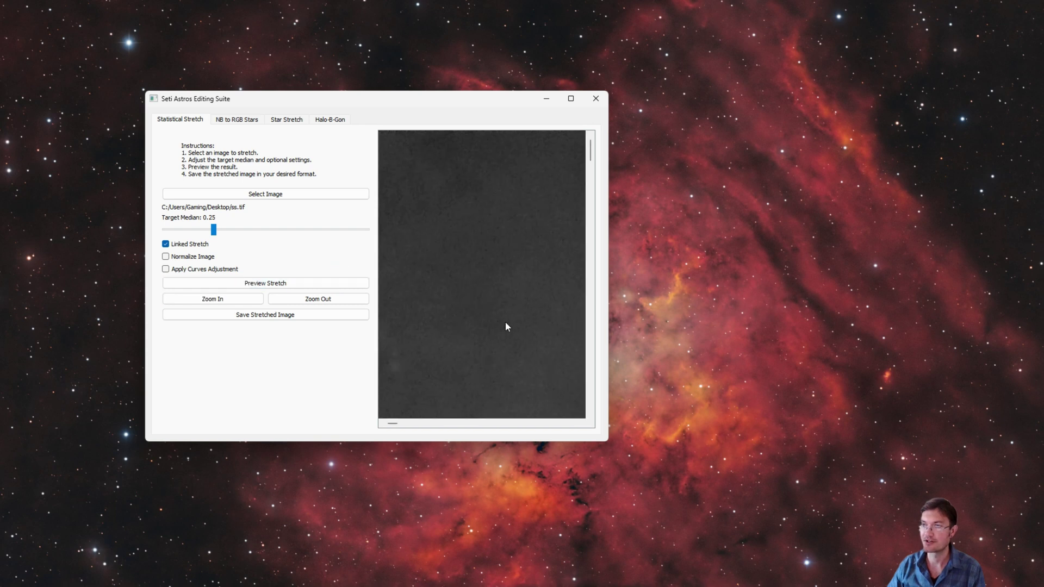
{"action": "left_click", "coordinate": [298, 299]}
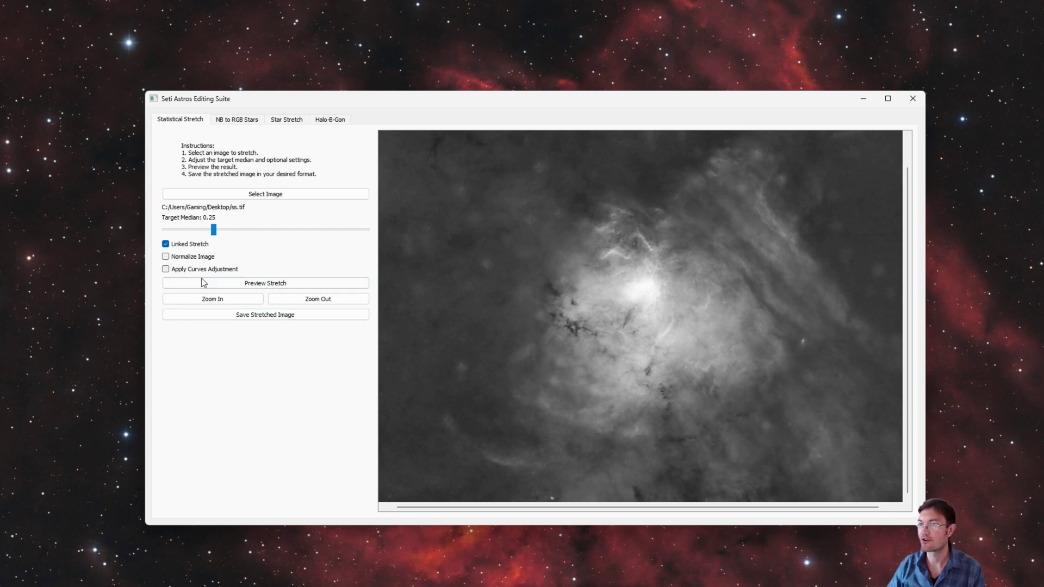
In NB to RGB Stars, load Ha_stars.tif, OIII_stars.tif and SII_stars.tif as the Ha, OIII and SII images
{"action": "left_click", "coordinate": [246, 121]}
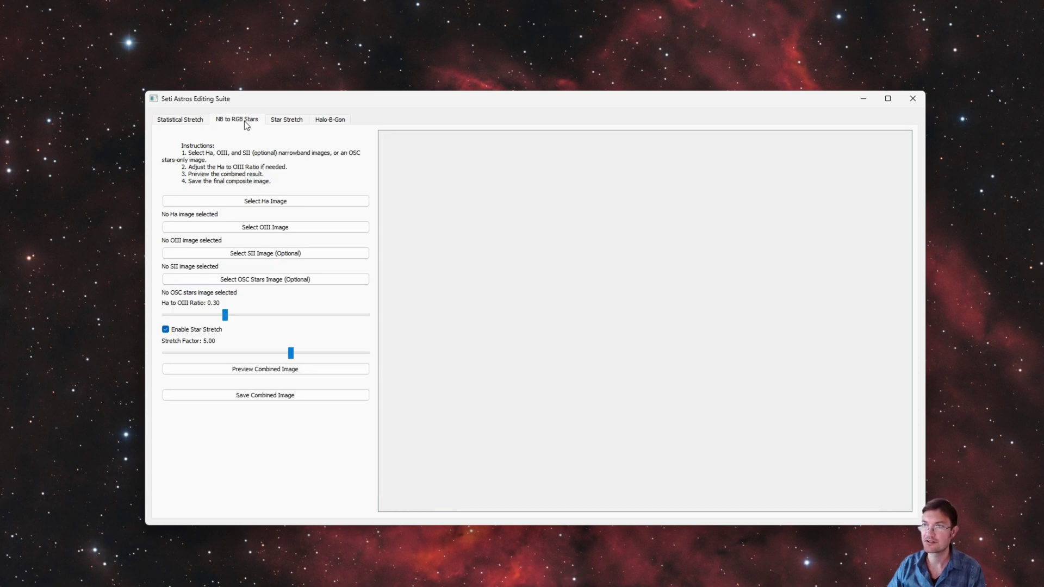
{"action": "left_click", "coordinate": [281, 203]}
{"action": "double_click", "coordinate": [515, 361]}
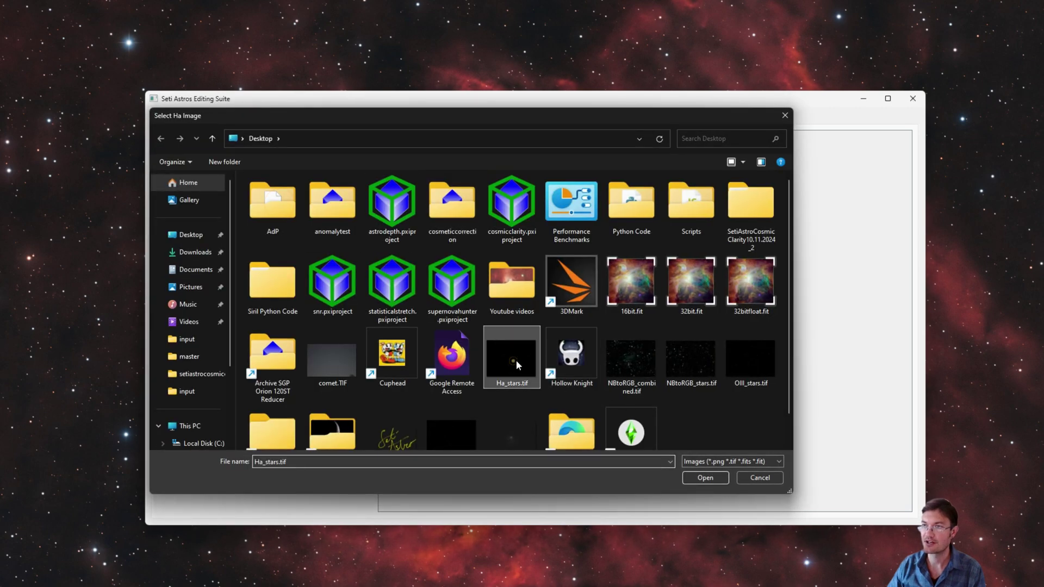
{"action": "left_click", "coordinate": [278, 225]}
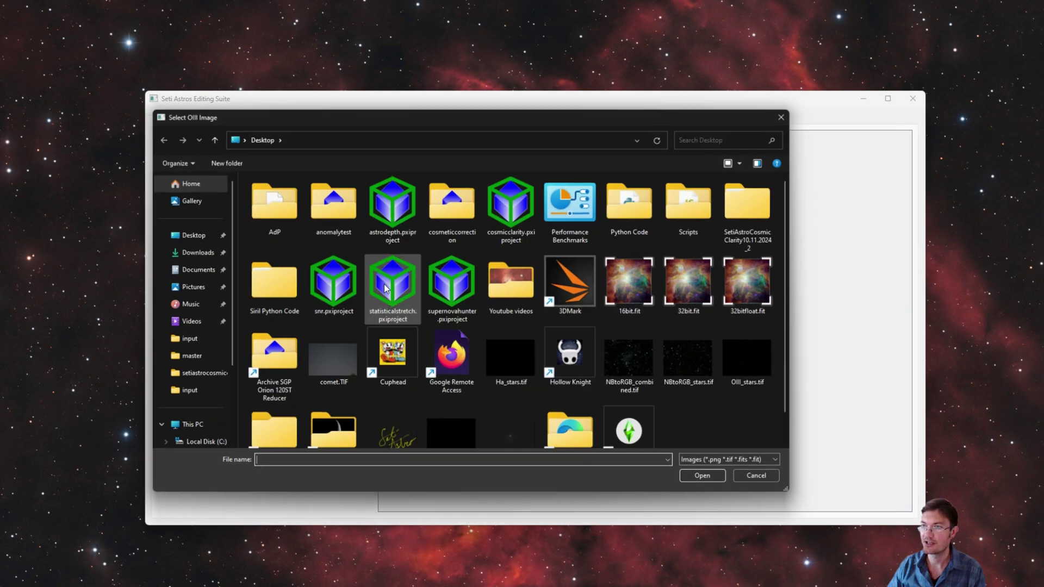
{"action": "double_click", "coordinate": [730, 379]}
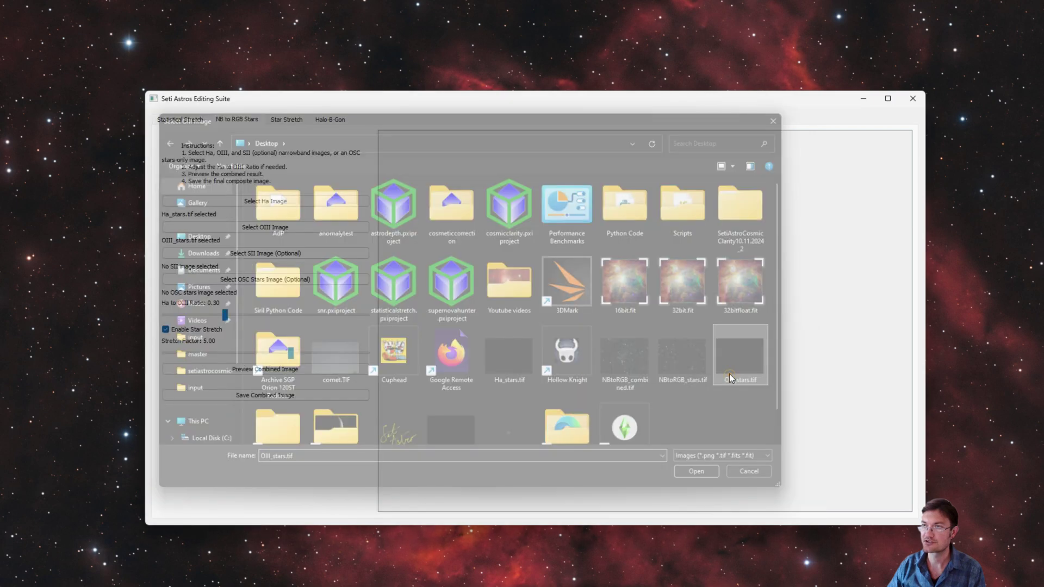
{"action": "left_click", "coordinate": [285, 252]}
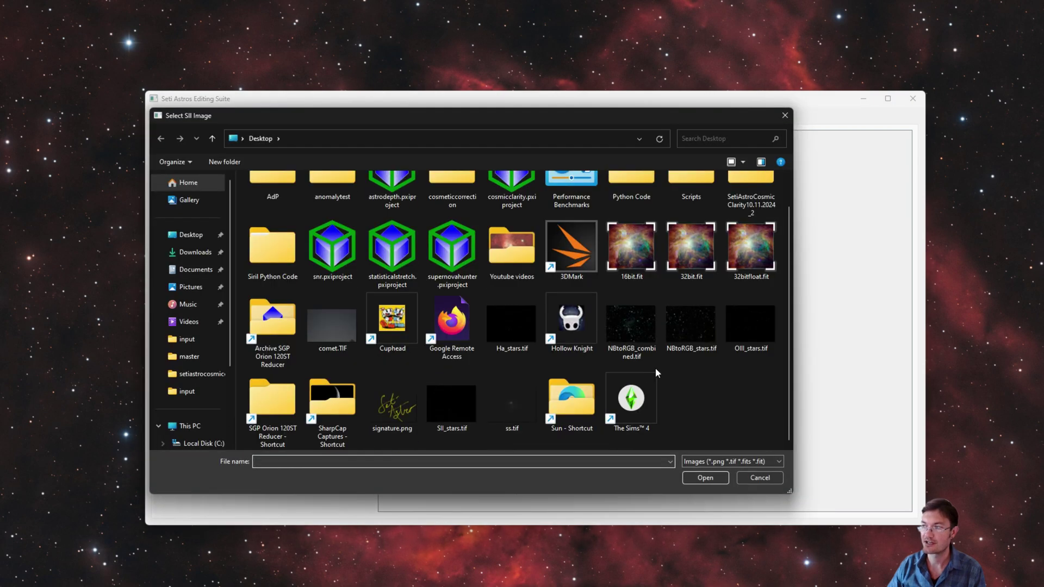
{"action": "double_click", "coordinate": [462, 405]}
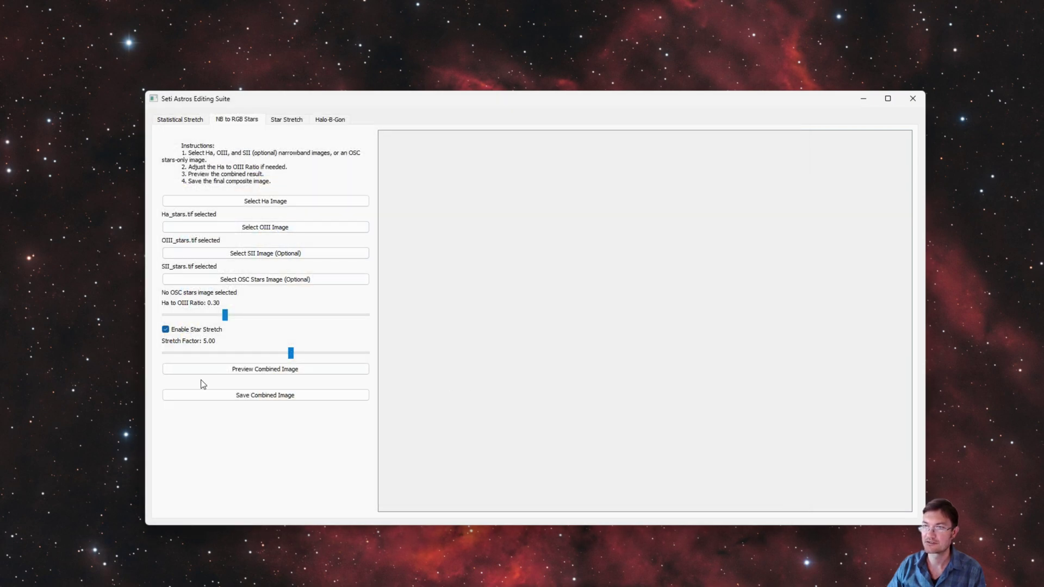
Preview the combined colour stars, then lower the stretch factor, set Ha to OIII ratio 0.52, and re-preview
{"action": "left_click", "coordinate": [231, 370]}
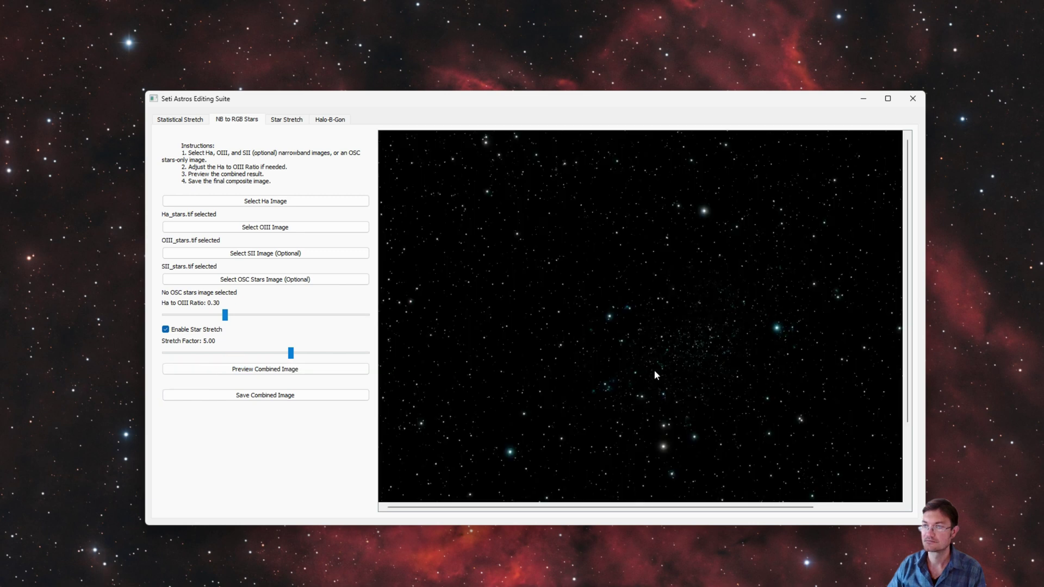
{"action": "left_click_drag", "start_coordinate": [723, 347], "coordinate": [703, 321]}
{"action": "left_click_drag", "start_coordinate": [584, 381], "coordinate": [657, 319]}
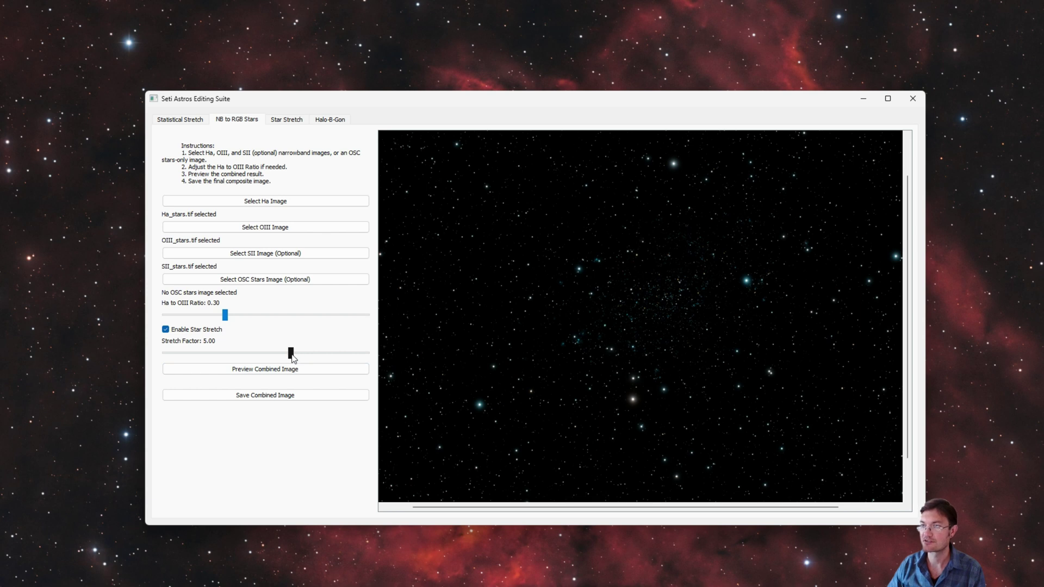
{"action": "mouse_move", "coordinate": [291, 353]}
{"action": "left_mouse_down"}
{"action": "mouse_move", "coordinate": [254, 356]}
{"action": "mouse_move", "coordinate": [288, 354]}
{"action": "left_mouse_up"}
{"action": "left_click_drag", "start_coordinate": [226, 315], "coordinate": [270, 315]}
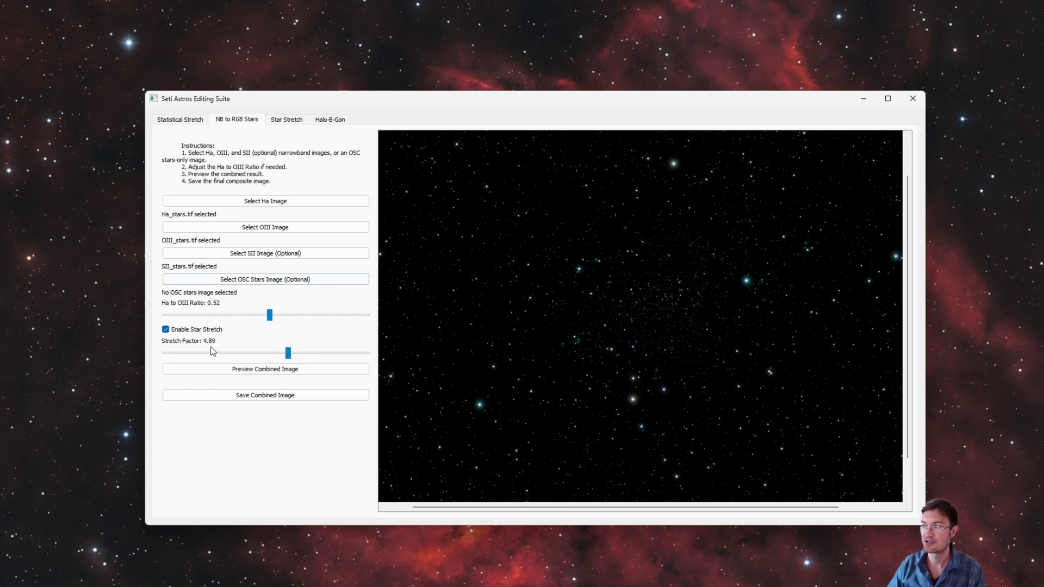
{"action": "left_click", "coordinate": [304, 370]}
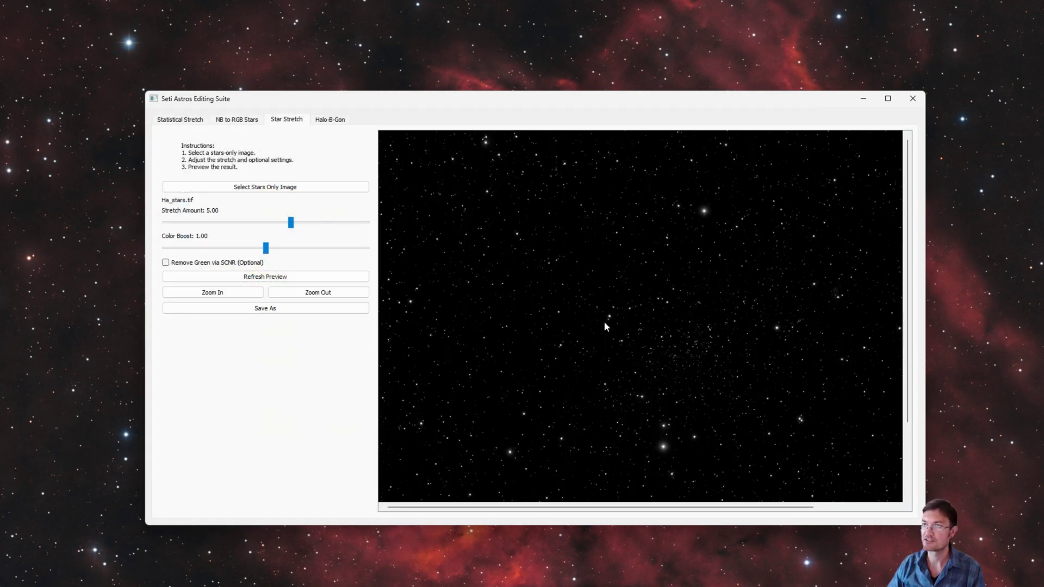
Preview Ha_stars.tif star stretch at about 2.2, then refresh it at stretch amount 4.96
{"action": "left_click_drag", "start_coordinate": [689, 351], "coordinate": [602, 330]}
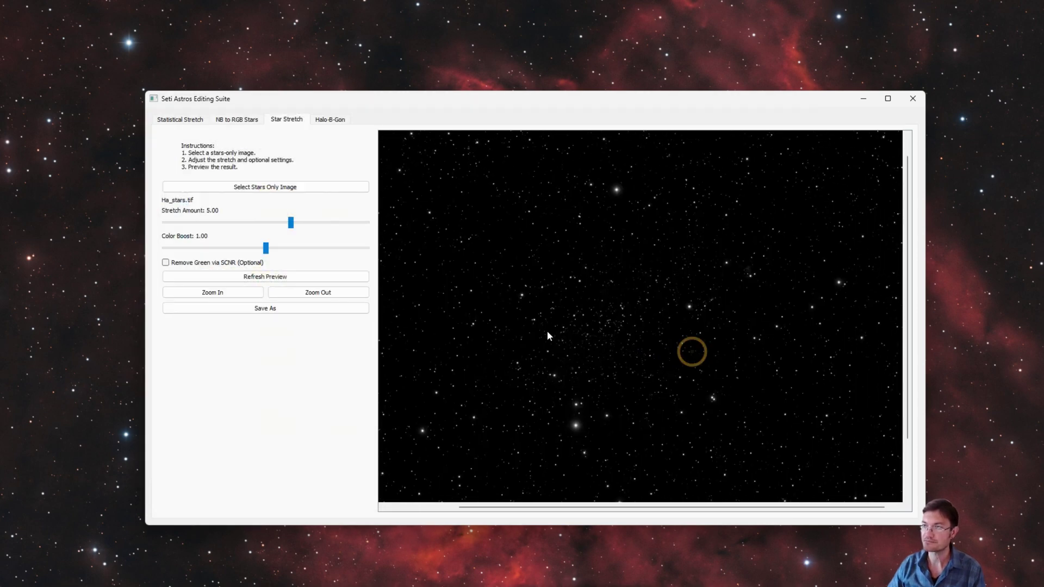
{"action": "left_click_drag", "start_coordinate": [293, 230], "coordinate": [220, 223]}
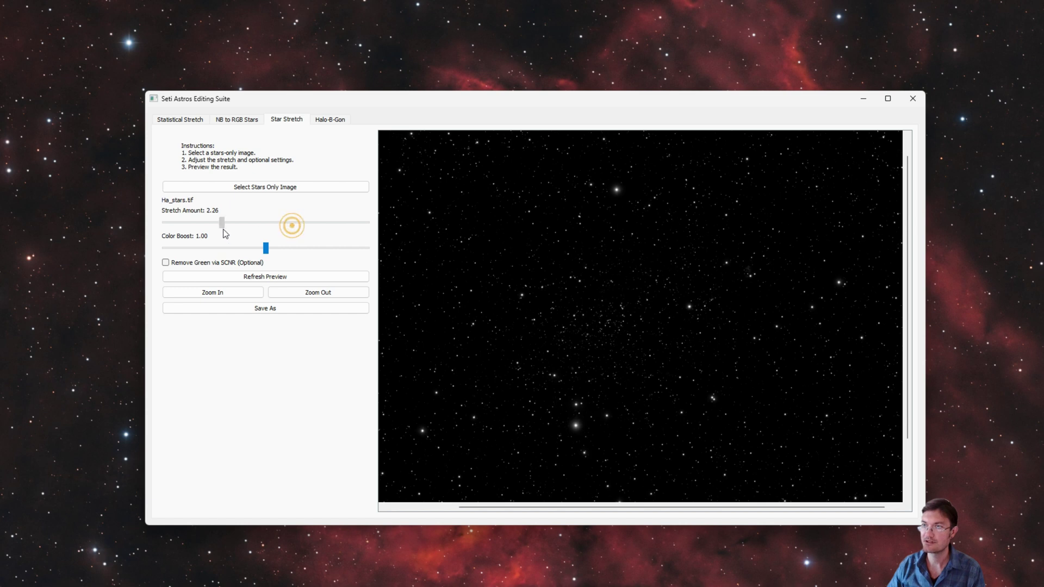
{"action": "left_click", "coordinate": [264, 276]}
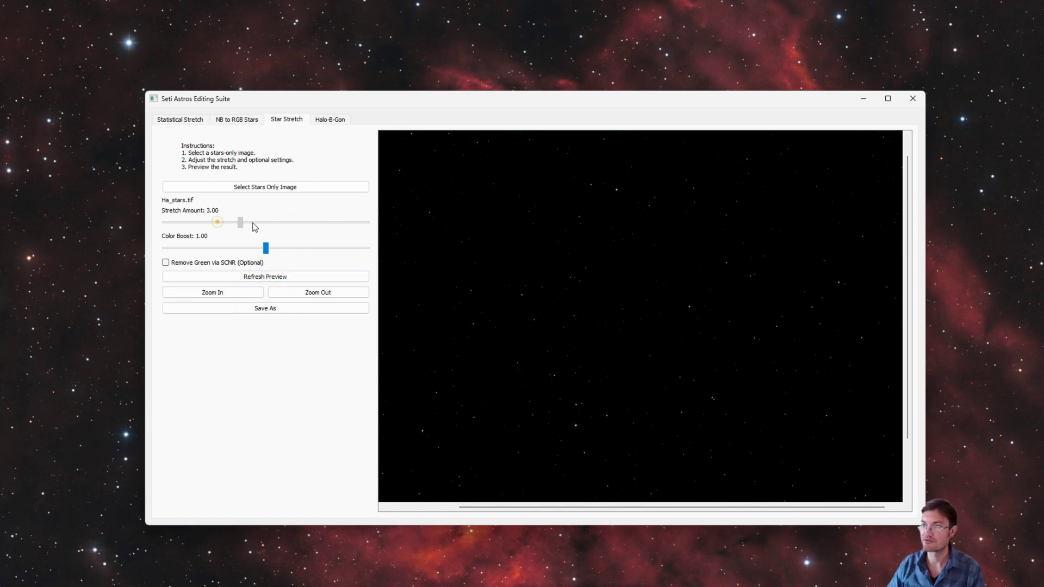
{"action": "left_click_drag", "start_coordinate": [252, 223], "coordinate": [288, 222]}
{"action": "left_click", "coordinate": [260, 276]}
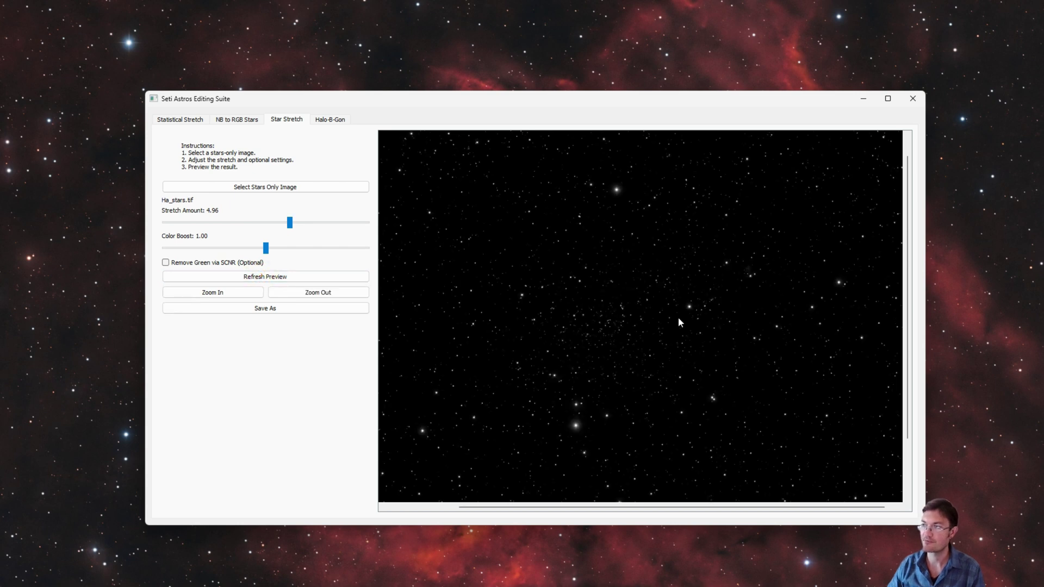
{"action": "mouse_move", "coordinate": [678, 317]}
{"action": "left_mouse_down"}
{"action": "mouse_move", "coordinate": [618, 294]}
{"action": "mouse_move", "coordinate": [677, 327]}
{"action": "left_mouse_up"}
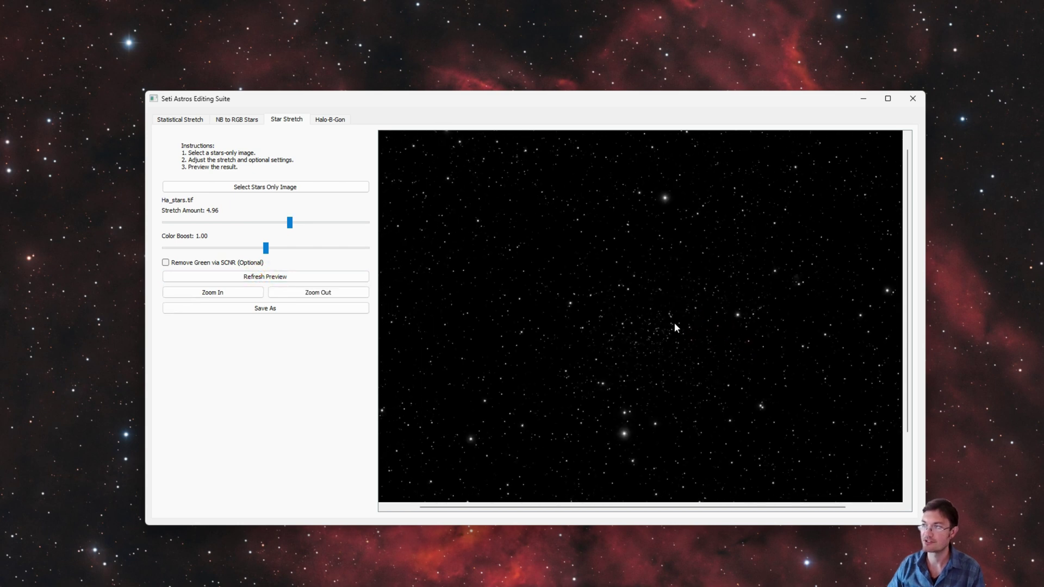
Preview Halo-B-Gon reduction at about one third on NBtoRGB_stars.tif, then go back to Star Stretch
{"action": "left_click", "coordinate": [330, 121]}
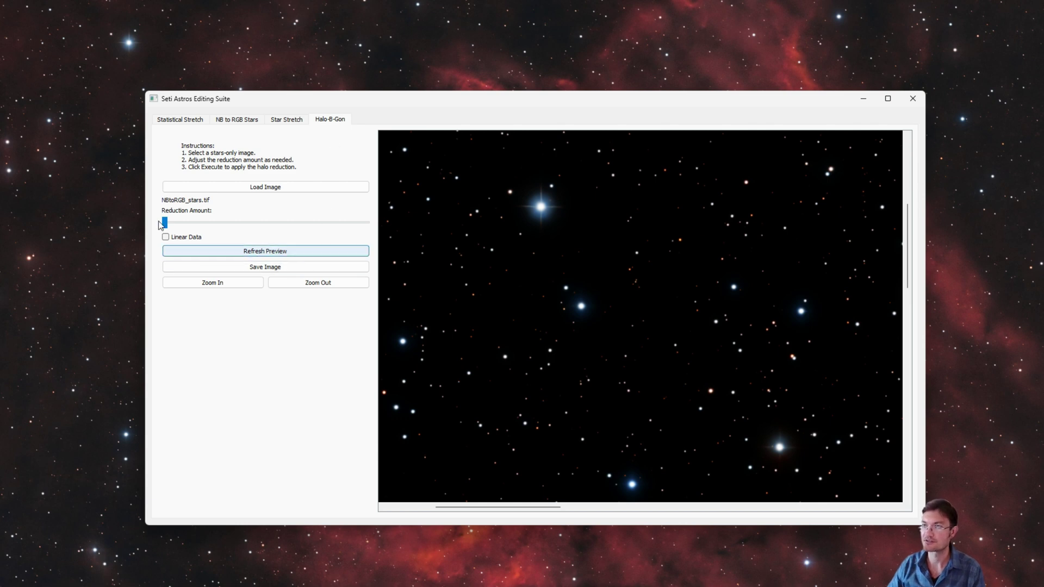
{"action": "left_click_drag", "start_coordinate": [165, 222], "coordinate": [232, 222]}
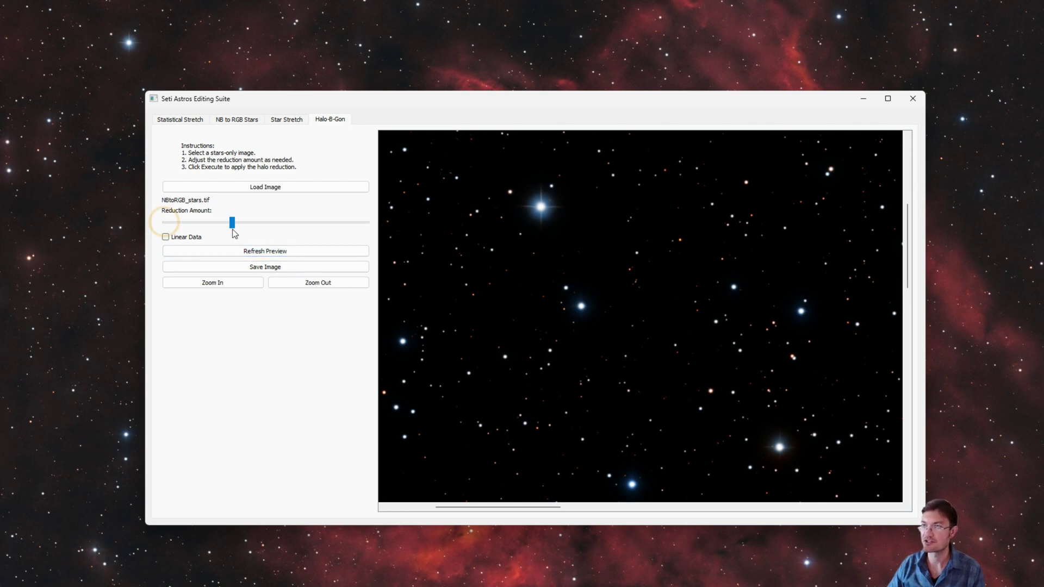
{"action": "left_click", "coordinate": [251, 252]}
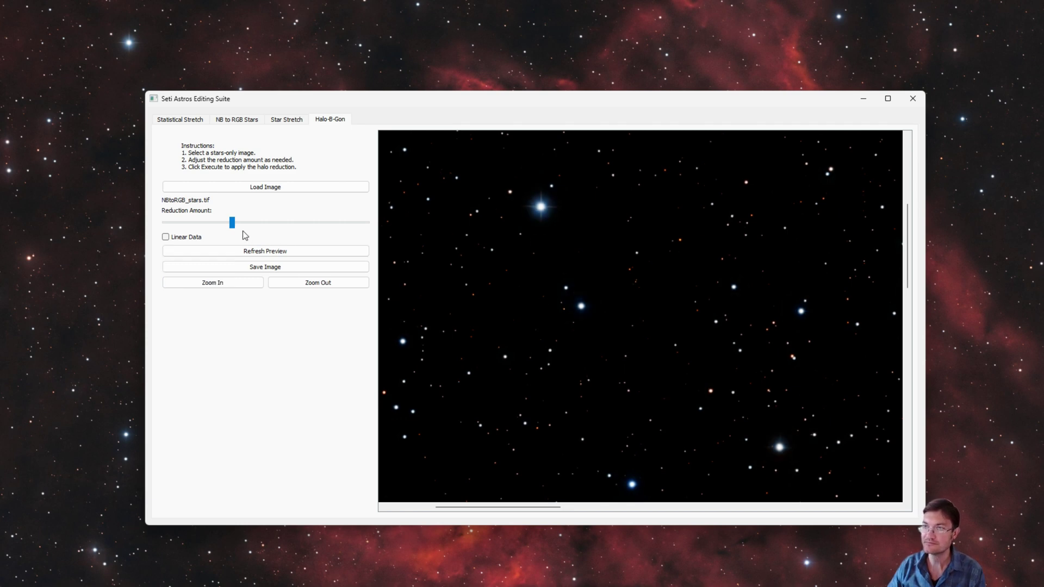
{"action": "left_click", "coordinate": [291, 121]}
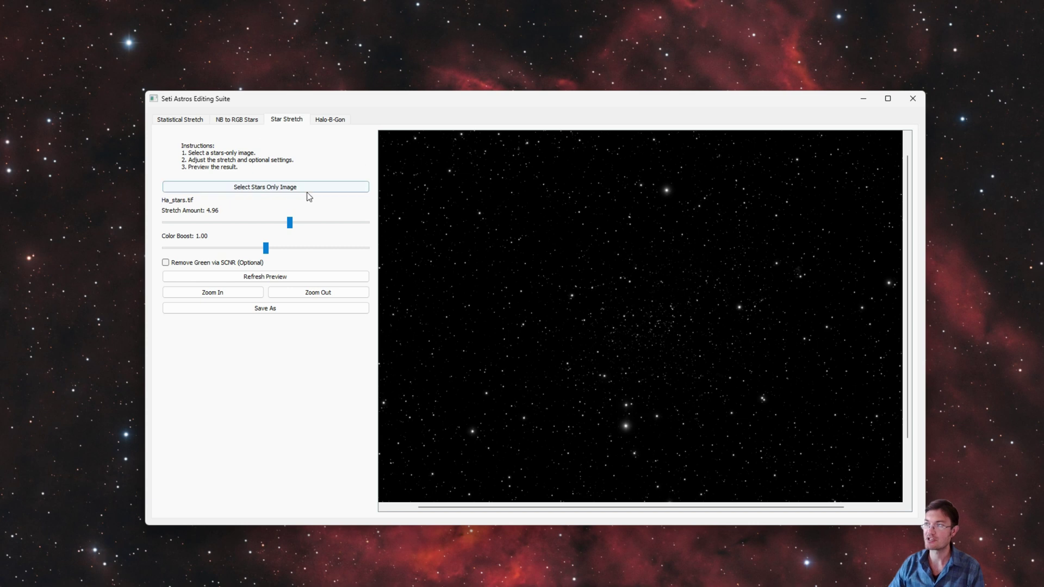
Glance at the NB to RGB Stars result, then pan the stretched ss.tif nebula in Statistical Stretch
{"action": "left_click", "coordinate": [237, 119]}
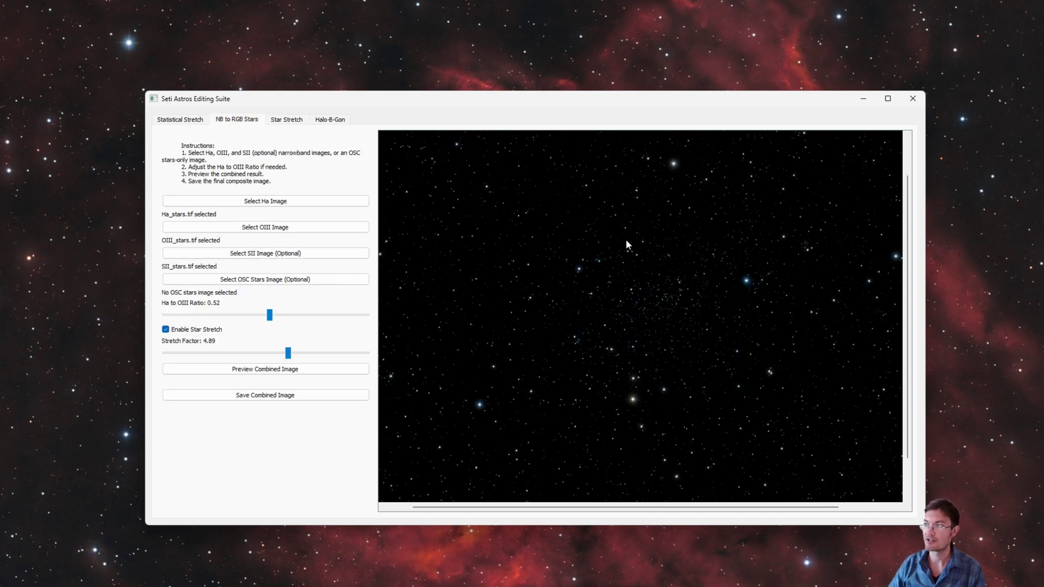
{"action": "left_click", "coordinate": [185, 121]}
{"action": "left_click_drag", "start_coordinate": [653, 290], "coordinate": [591, 310]}
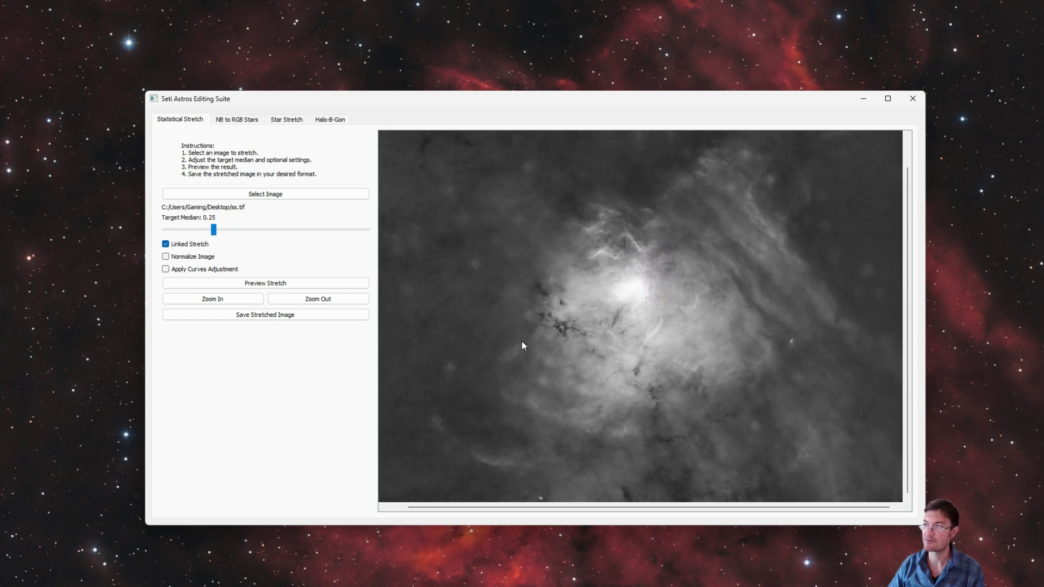